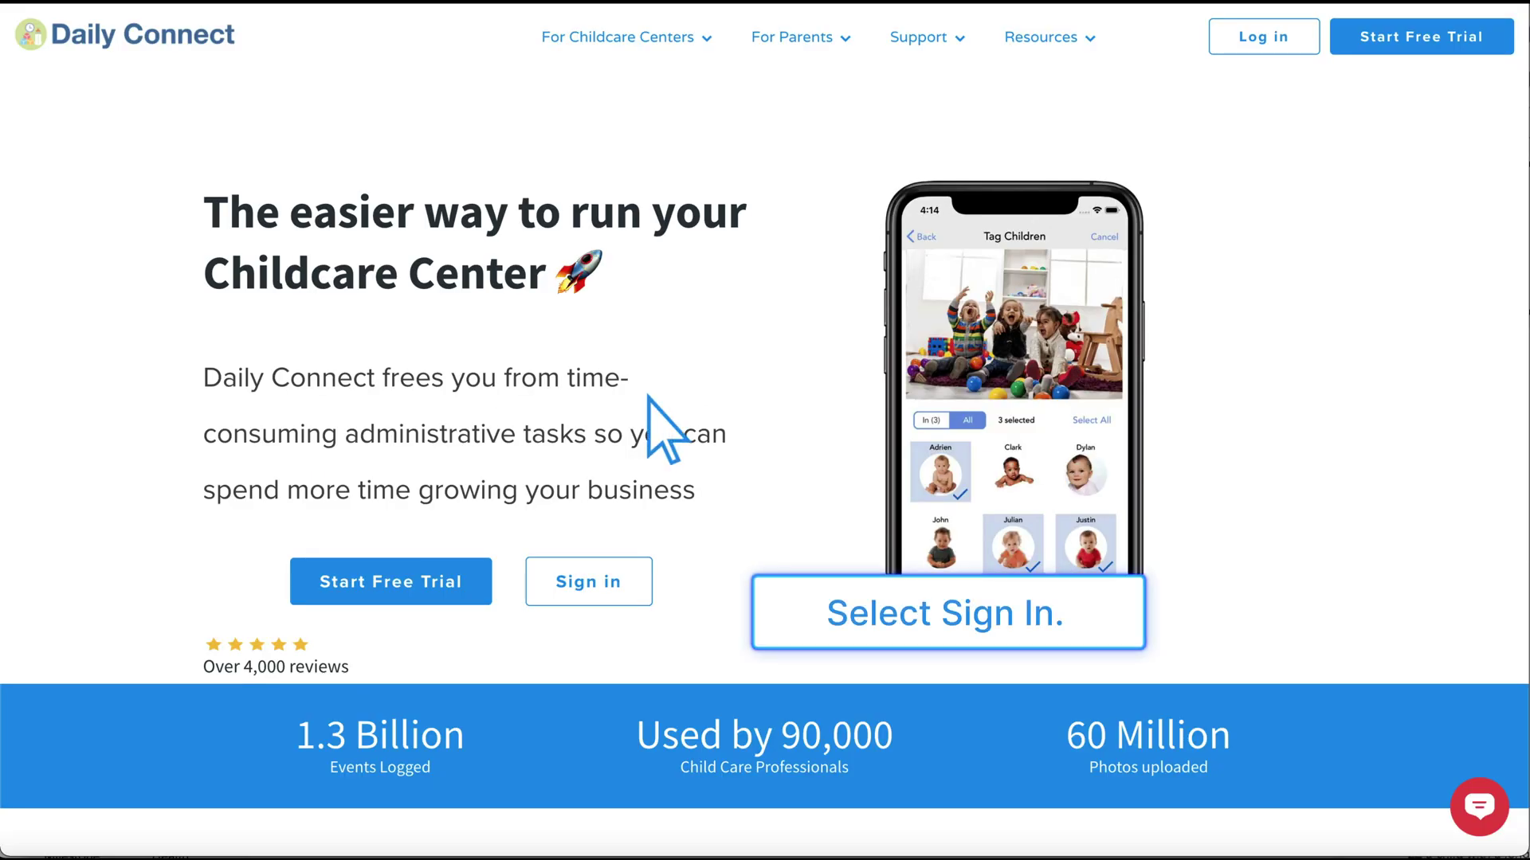
# Start registering a childcare-provider account and enter the account holder's name.
pyautogui.click(583, 581)
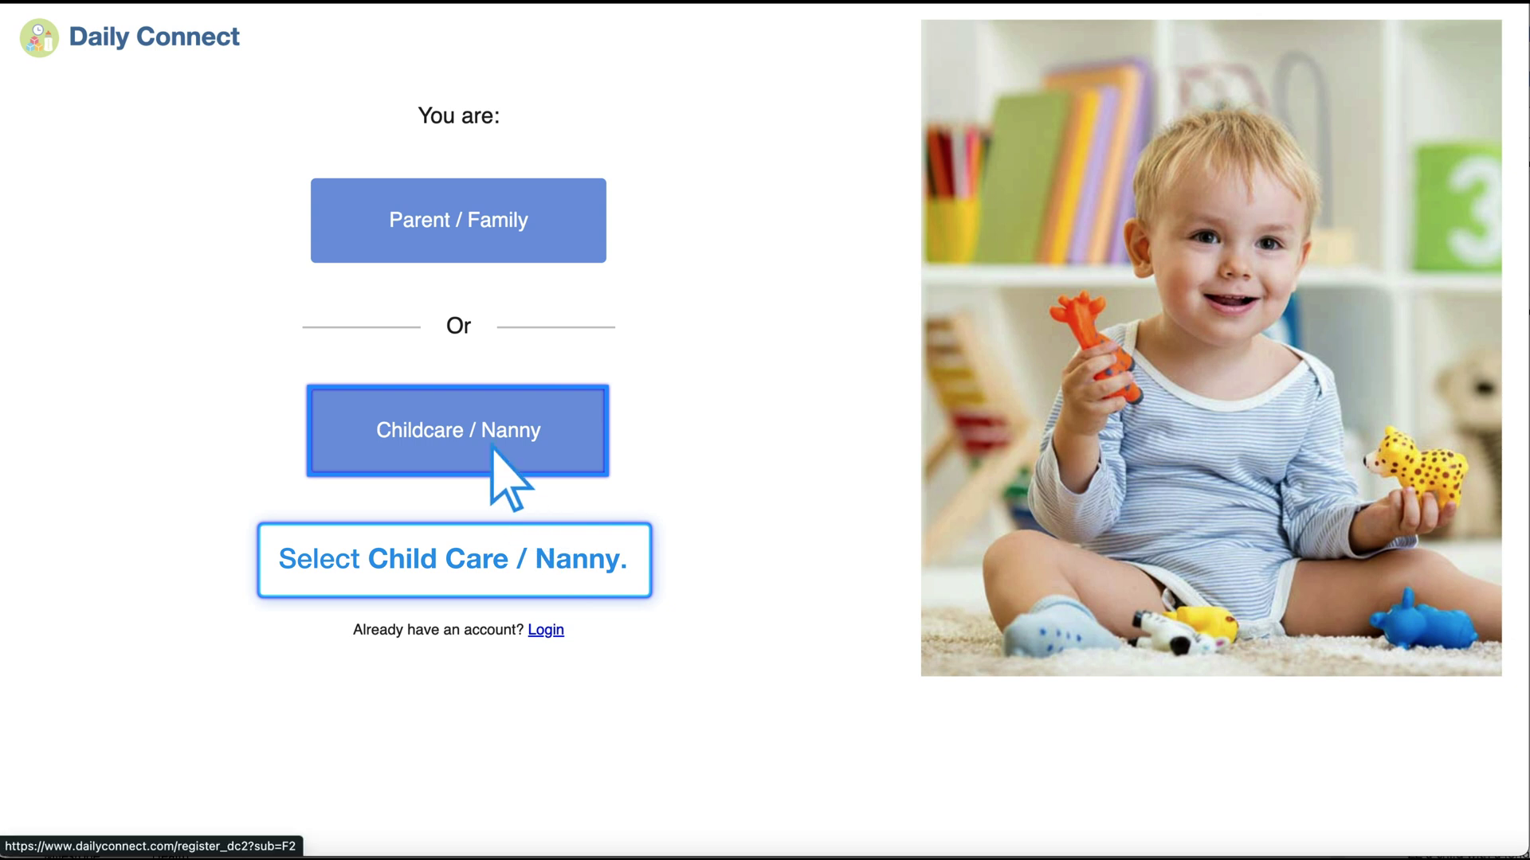
pyautogui.click(502, 448)
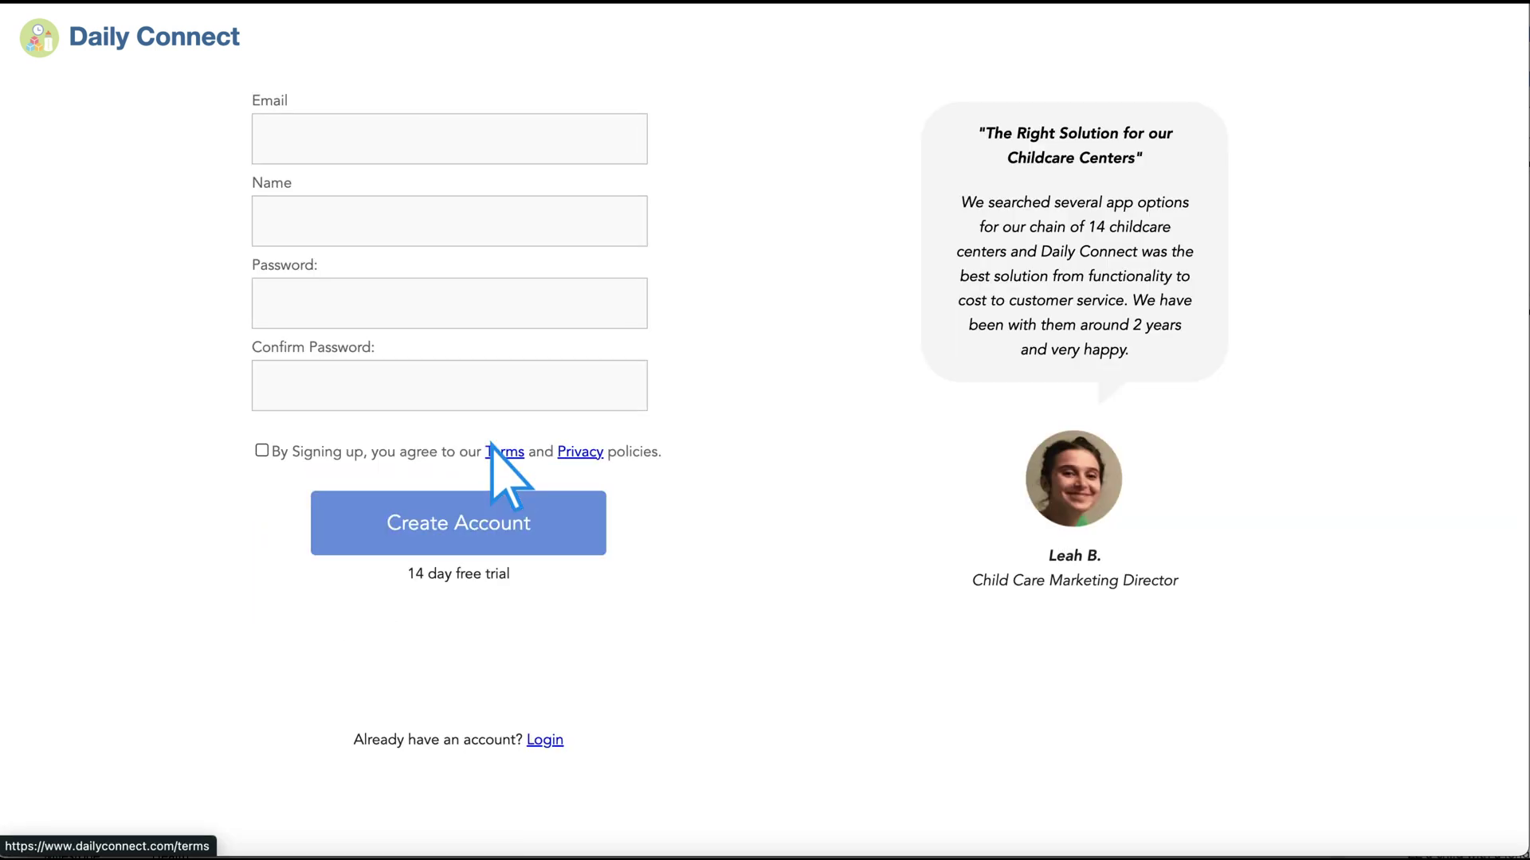
pyautogui.click(282, 225)
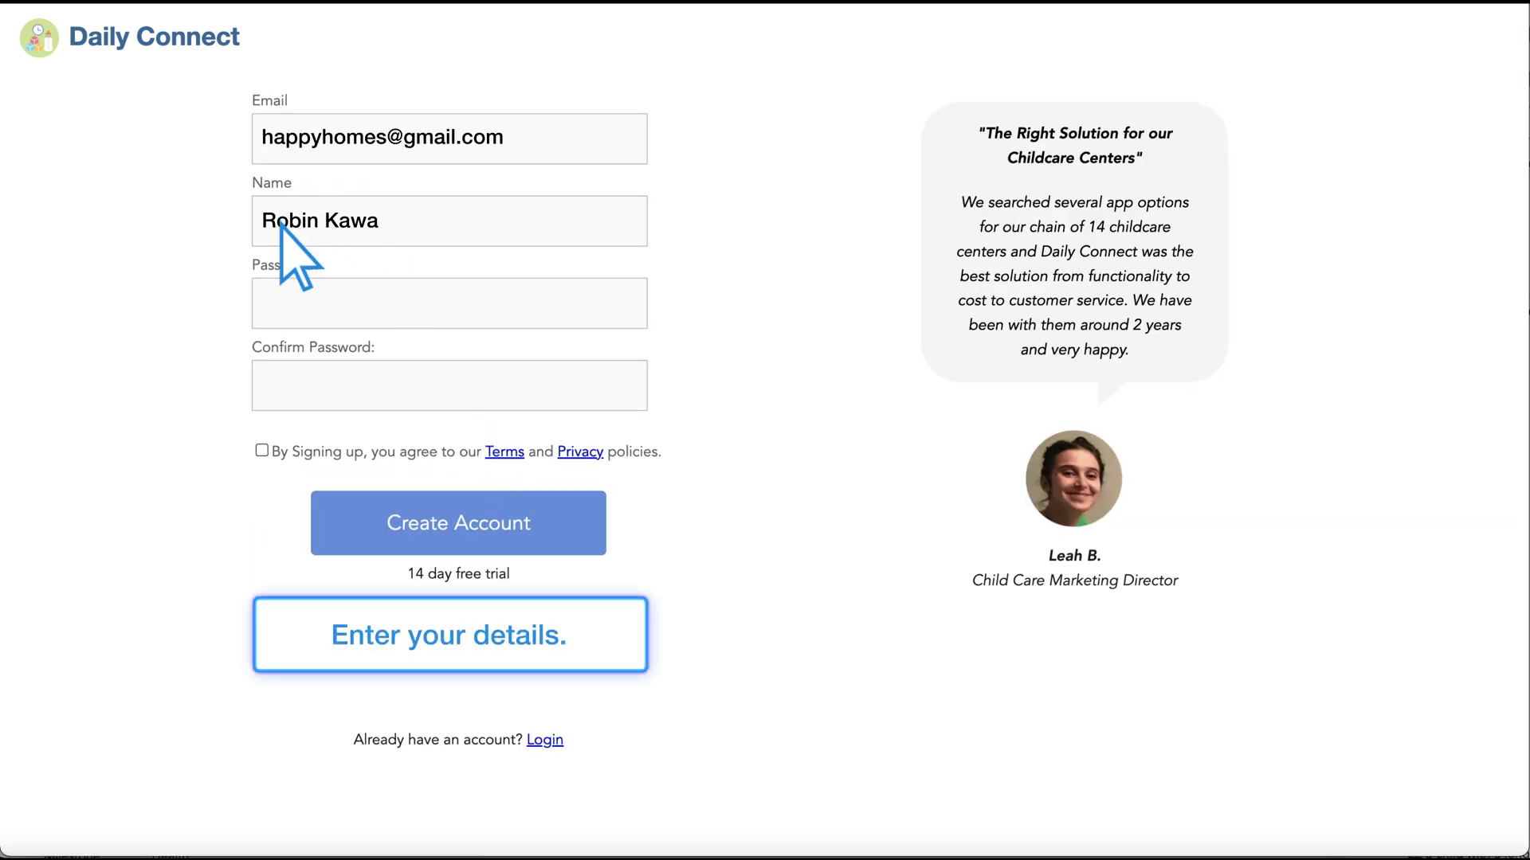
# Enter and confirm the password and accept the terms and privacy policies.
pyautogui.click(307, 306)
pyautogui.click(286, 373)
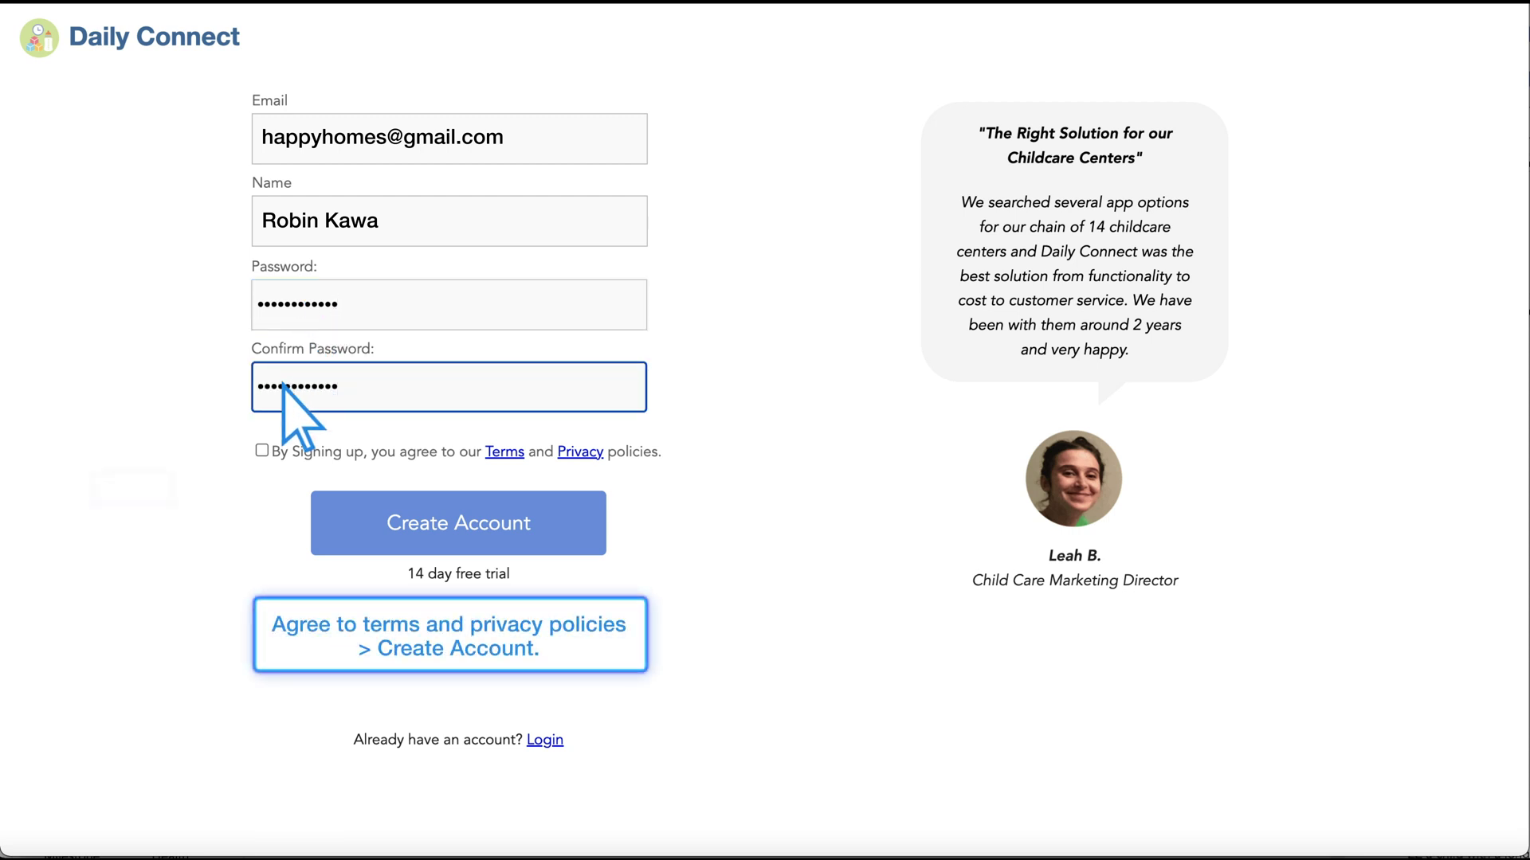
pyautogui.click(262, 451)
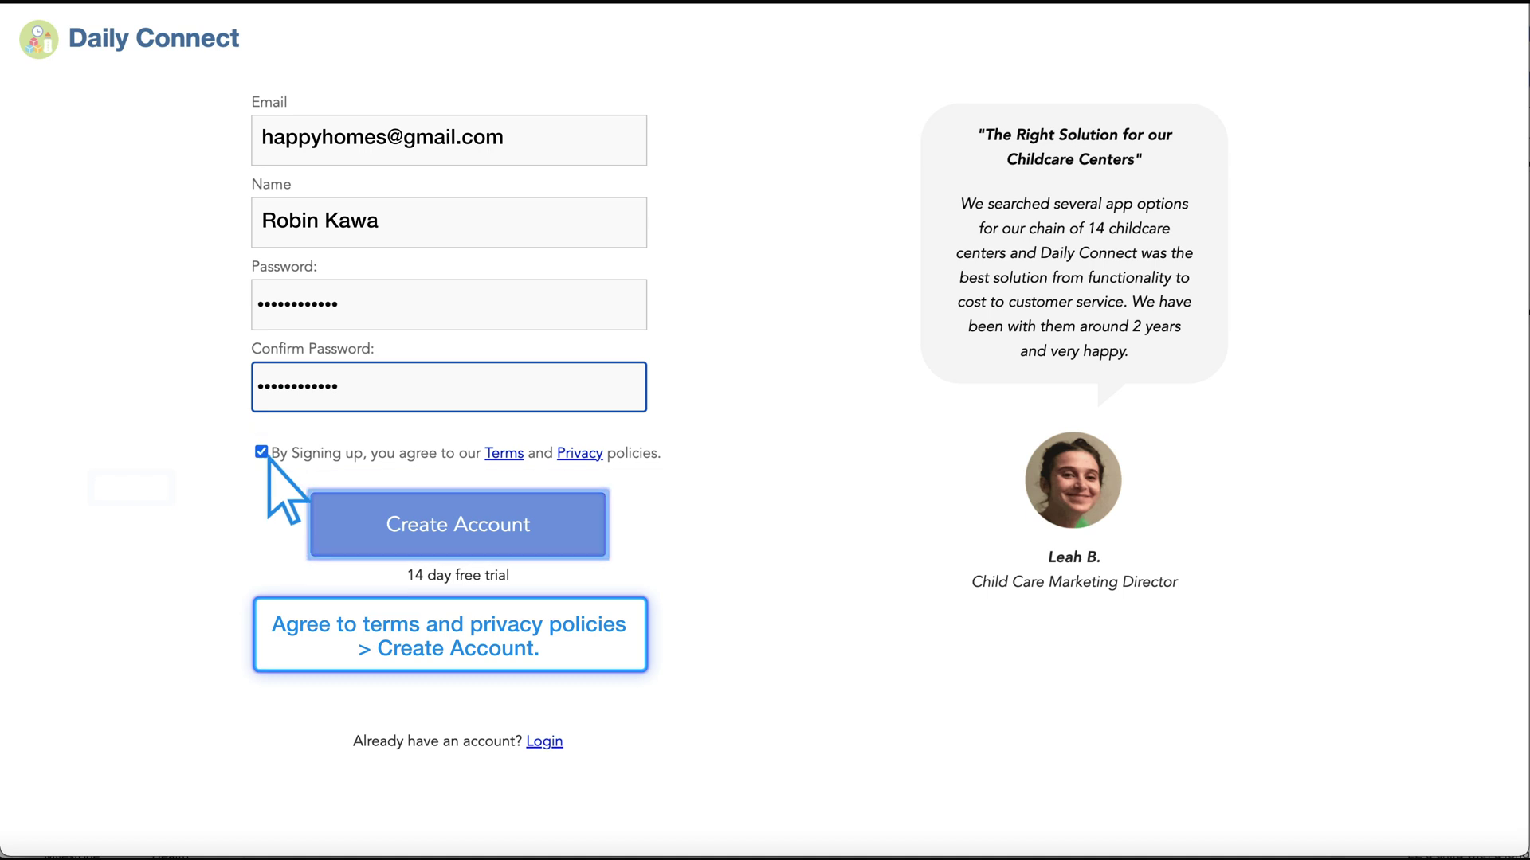
# Create the account as a nanny/small daycare, add the first child's name and submit the children list.
pyautogui.click(387, 526)
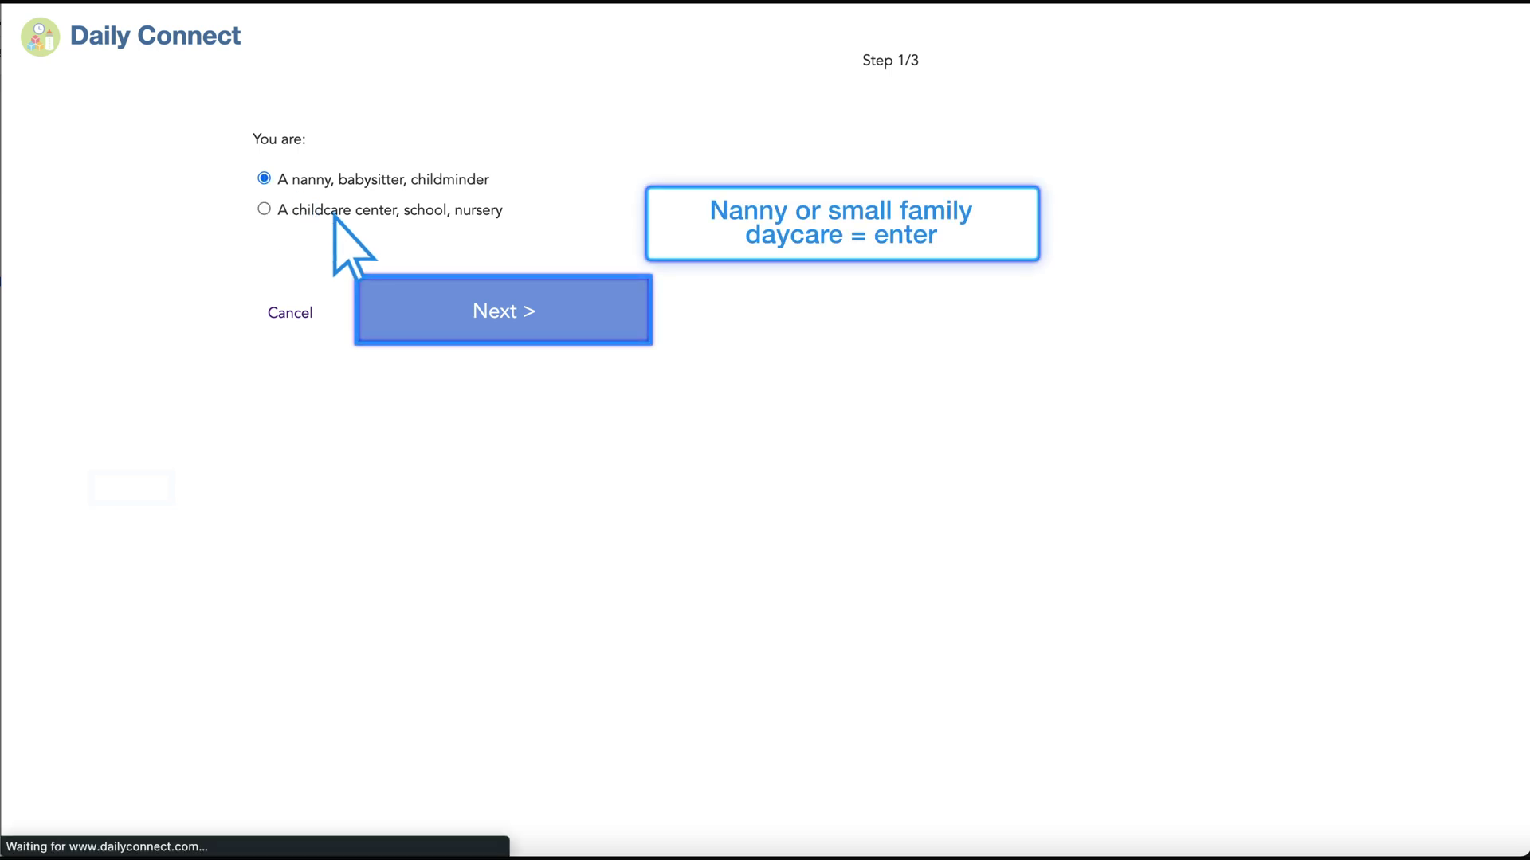
pyautogui.click(490, 309)
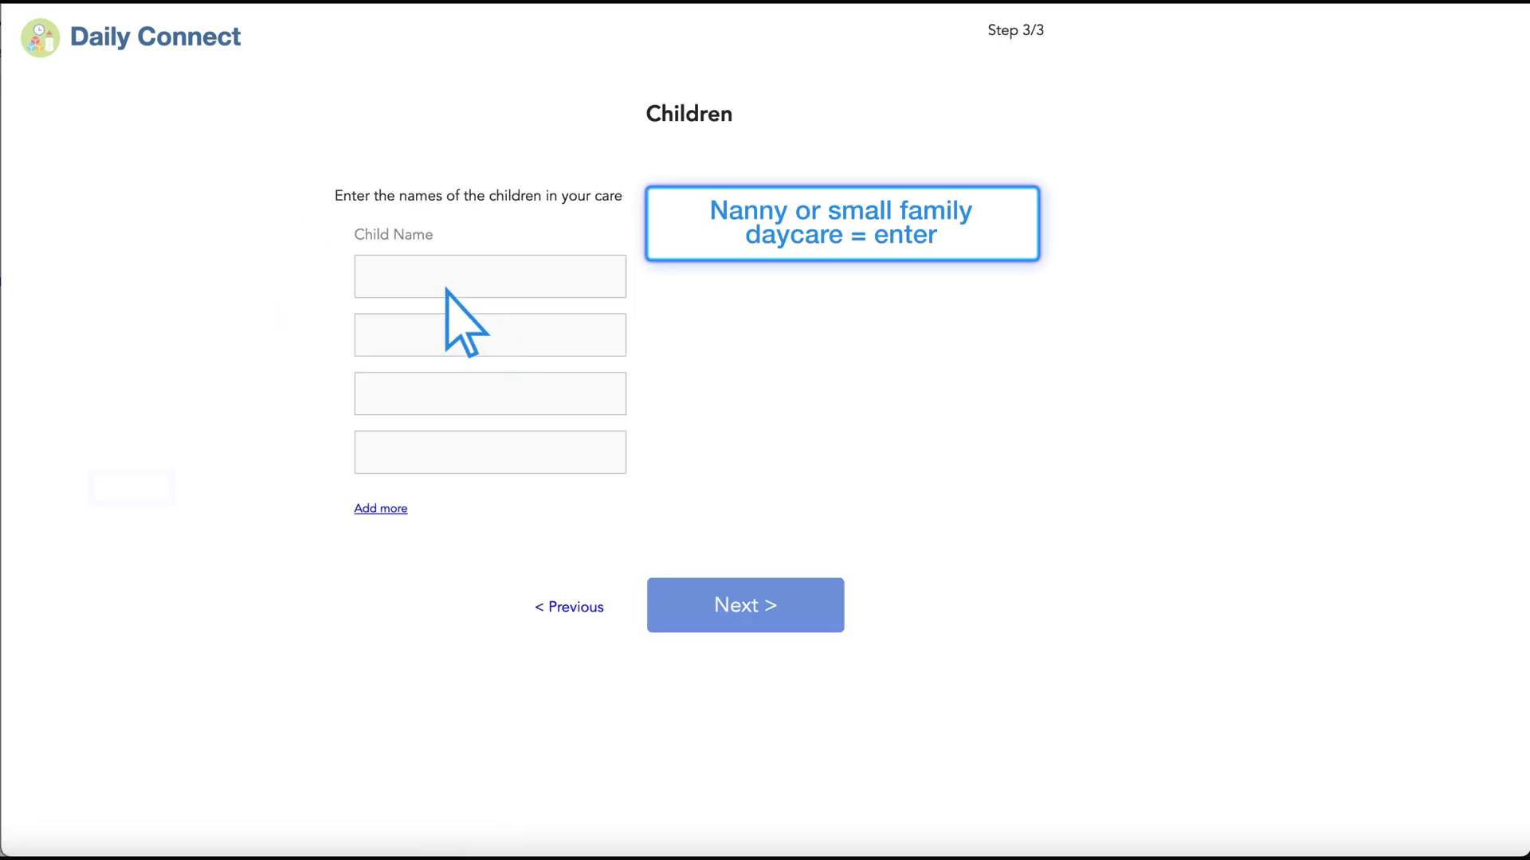
pyautogui.click(375, 277)
pyautogui.click(726, 599)
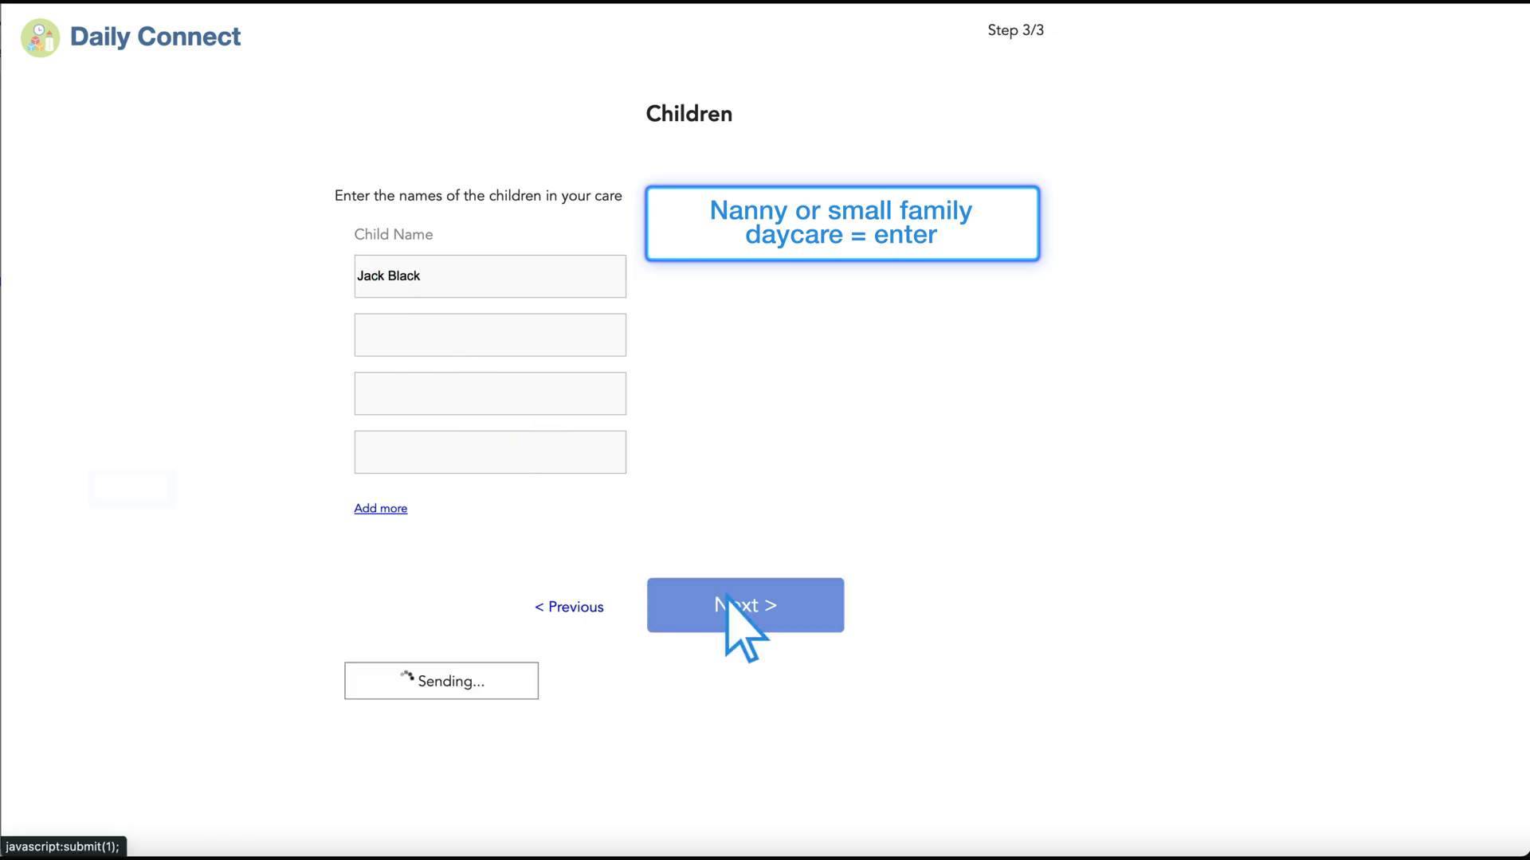
pyautogui.scroll(-3, 742, 623)
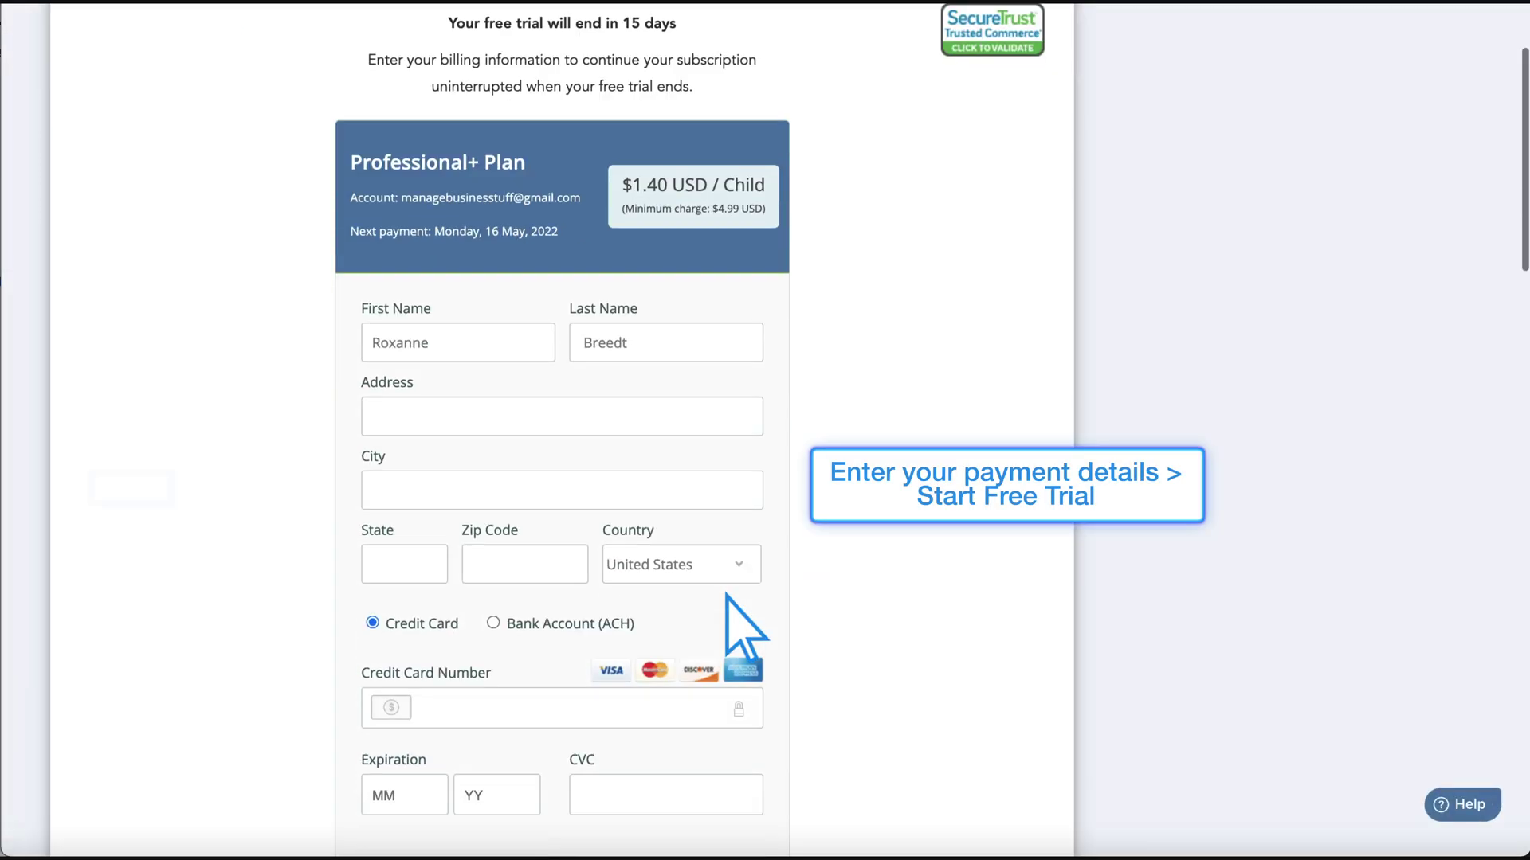
pyautogui.scroll(-5, 728, 603)
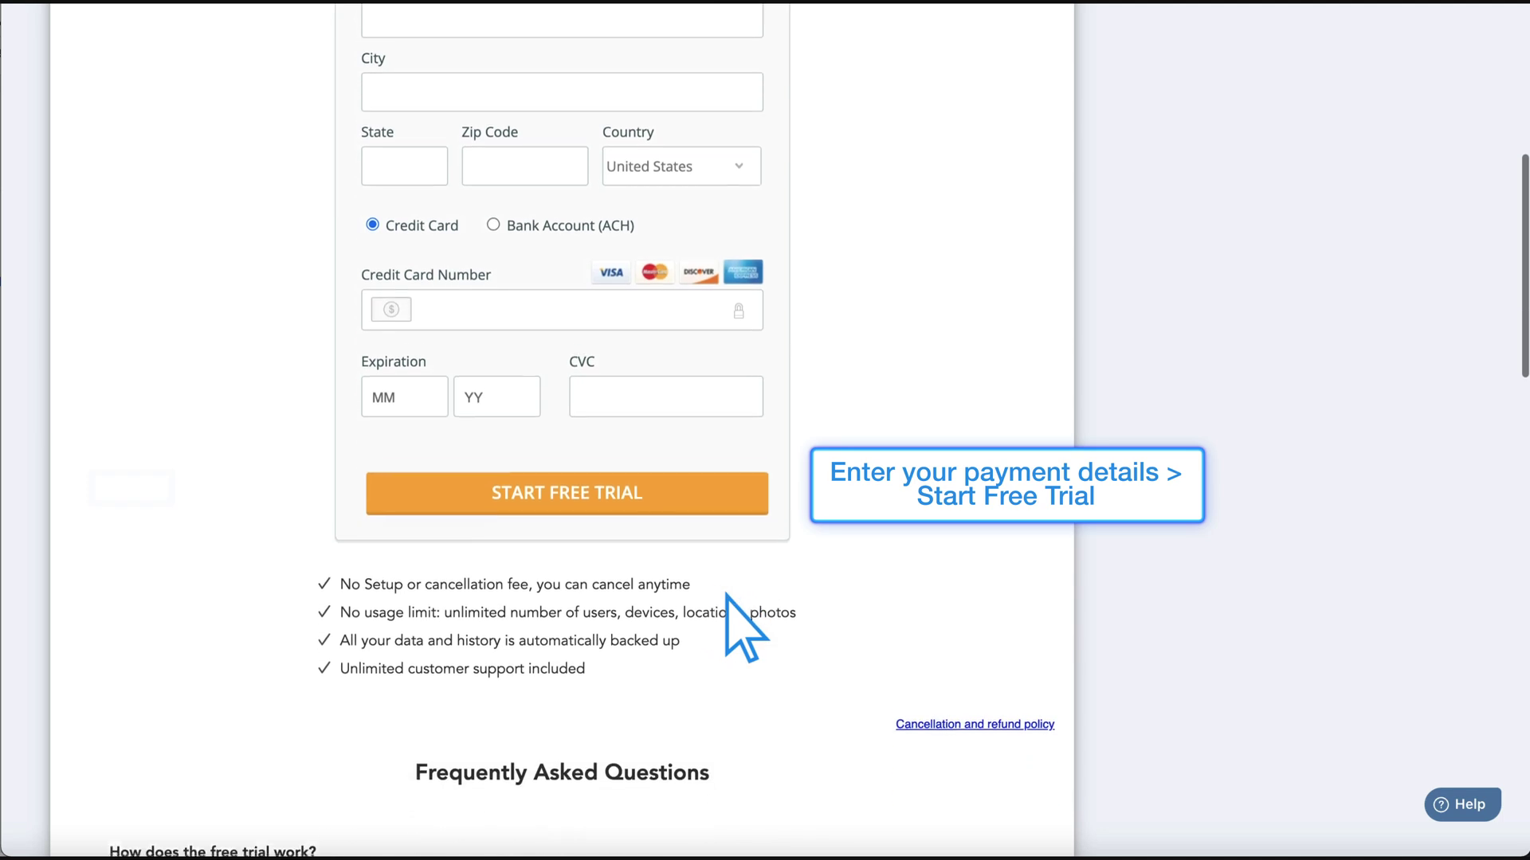
# Start the free trial as a childcare center named Happy Homes.
pyautogui.click(622, 490)
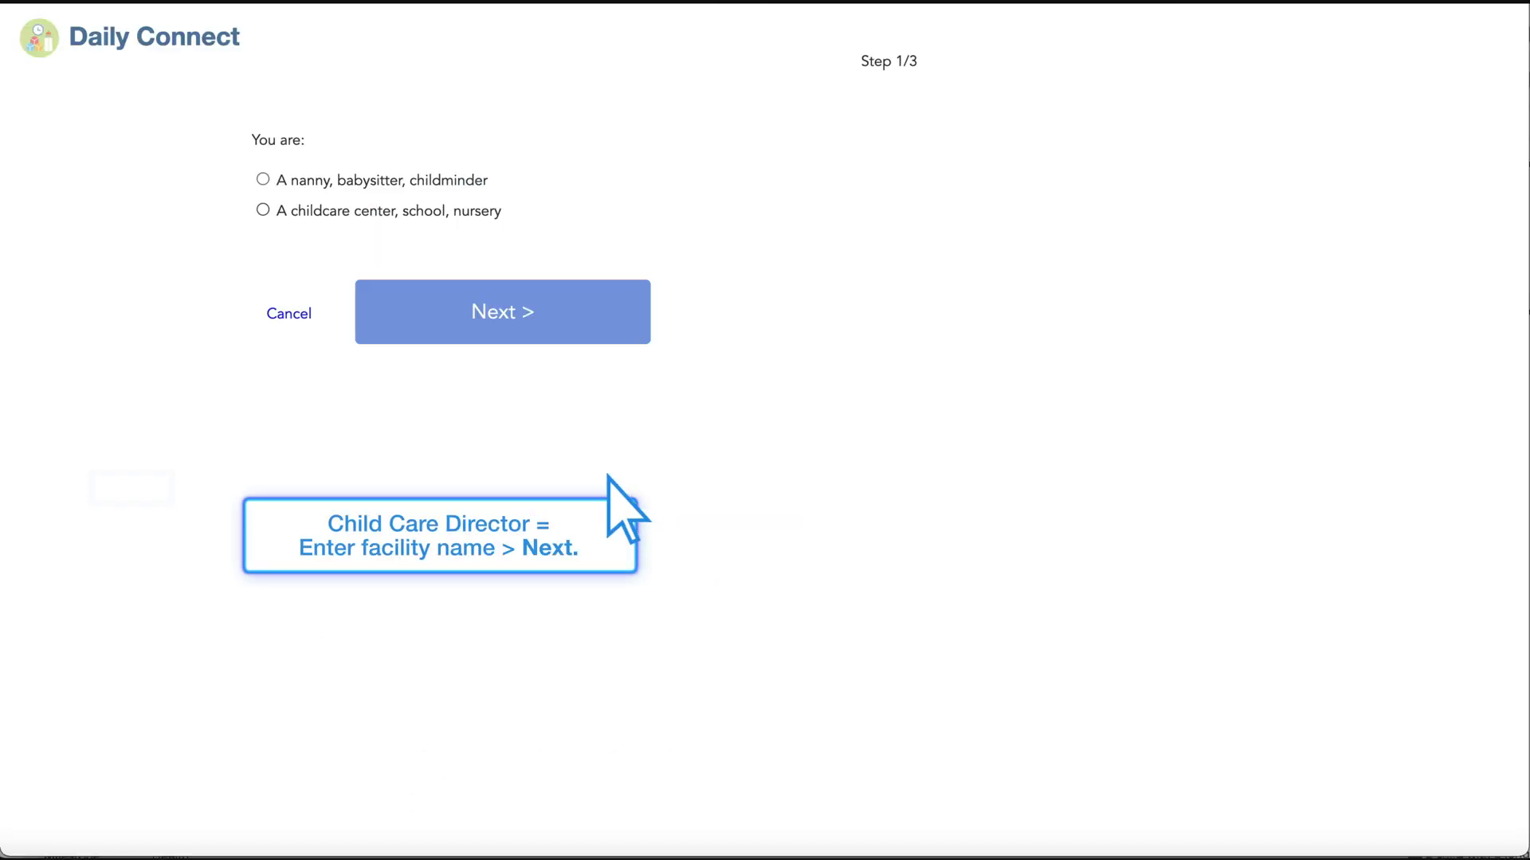
pyautogui.click(263, 211)
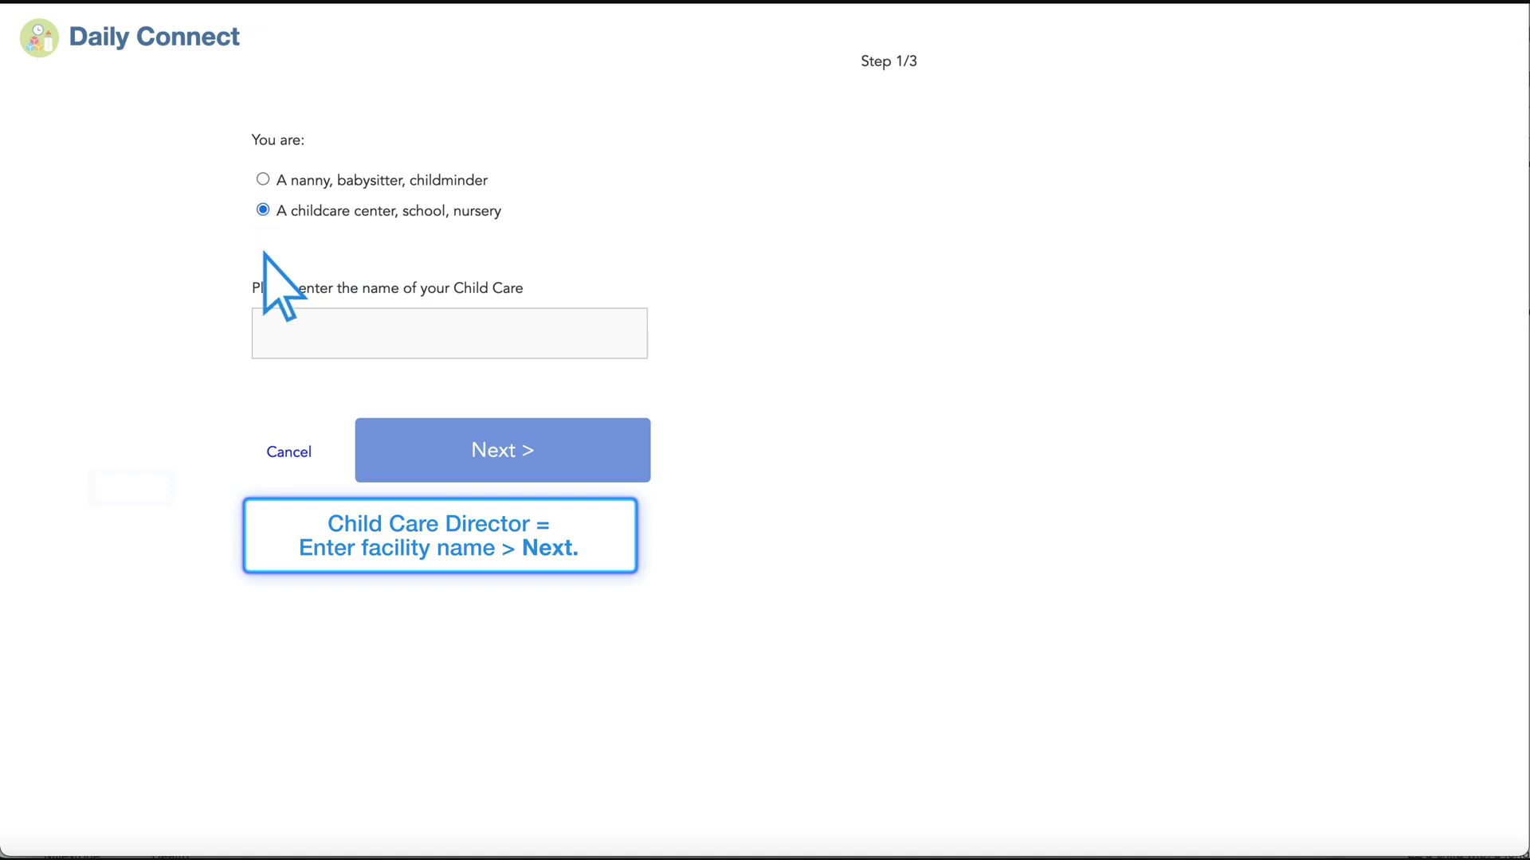
pyautogui.click(267, 331)
pyautogui.write('Happy Homes')
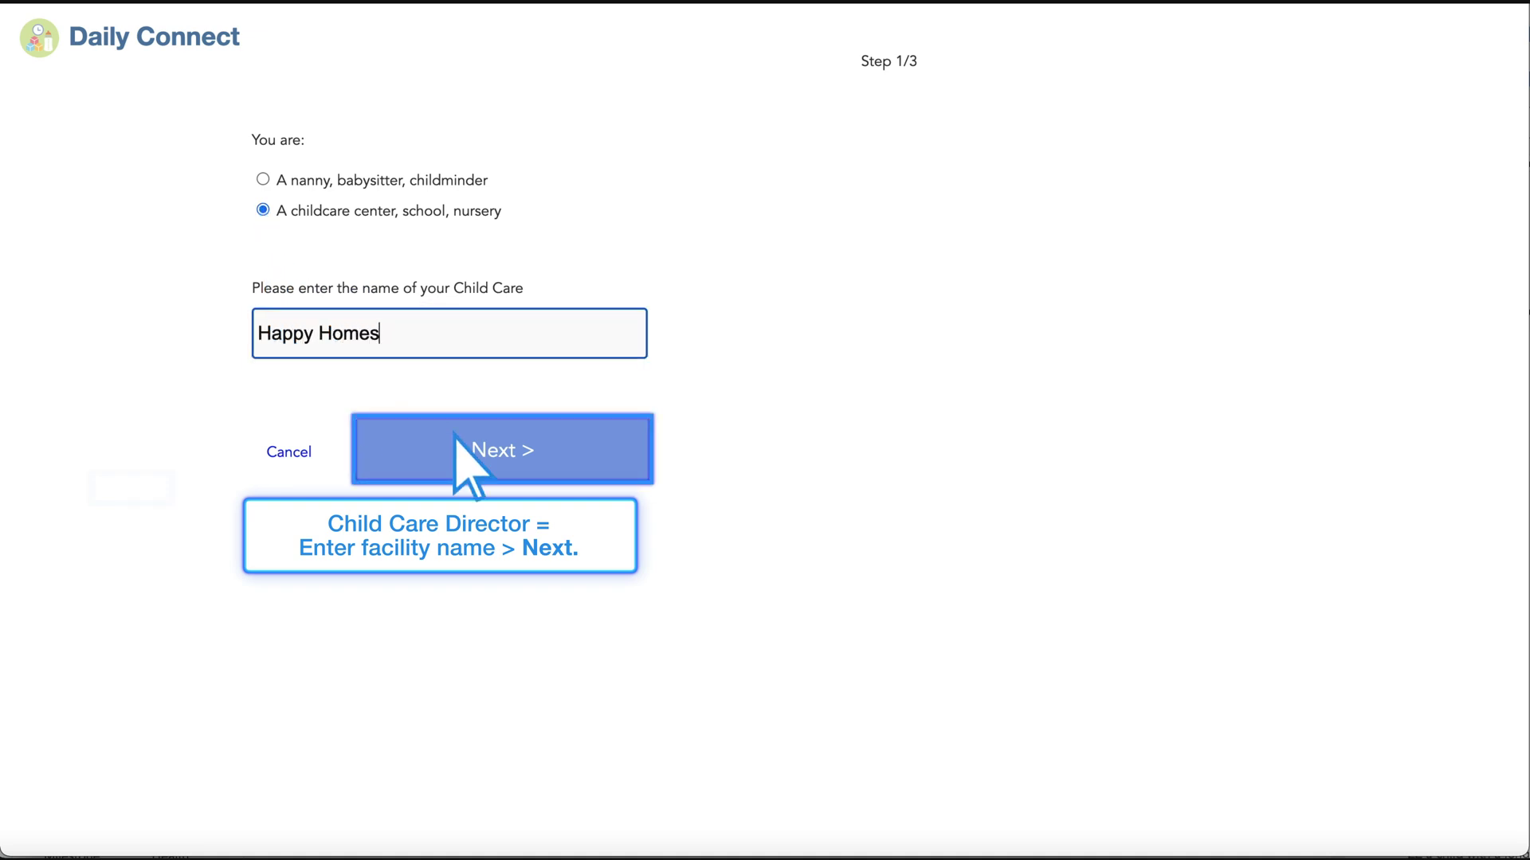
pyautogui.click(462, 443)
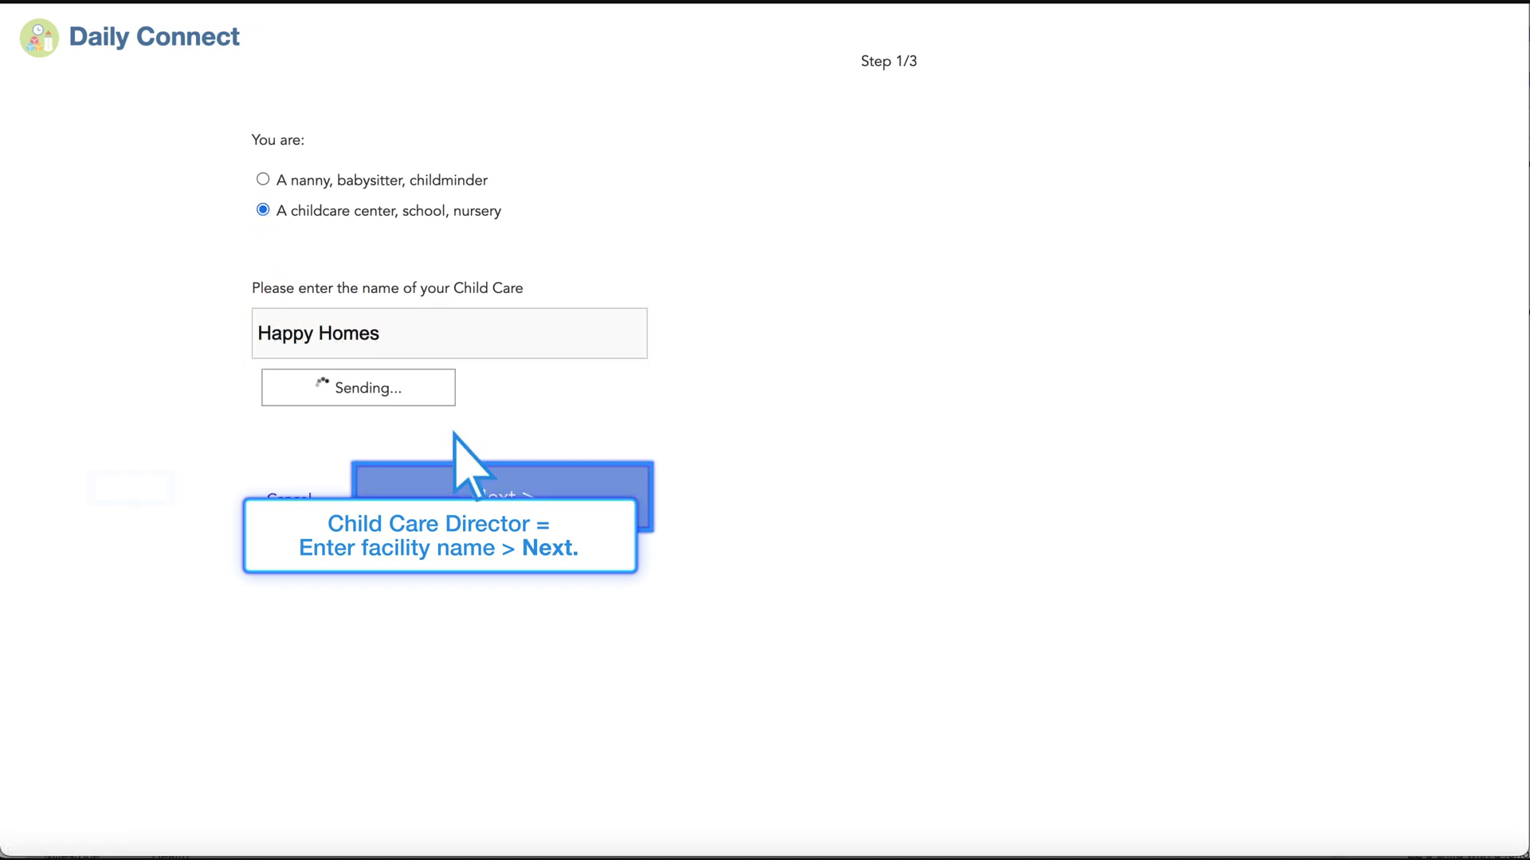
# Name the two classrooms, assign the child to Smile City and finish setup to reach the dashboard.
pyautogui.click(287, 245)
pyautogui.write('Smile City')
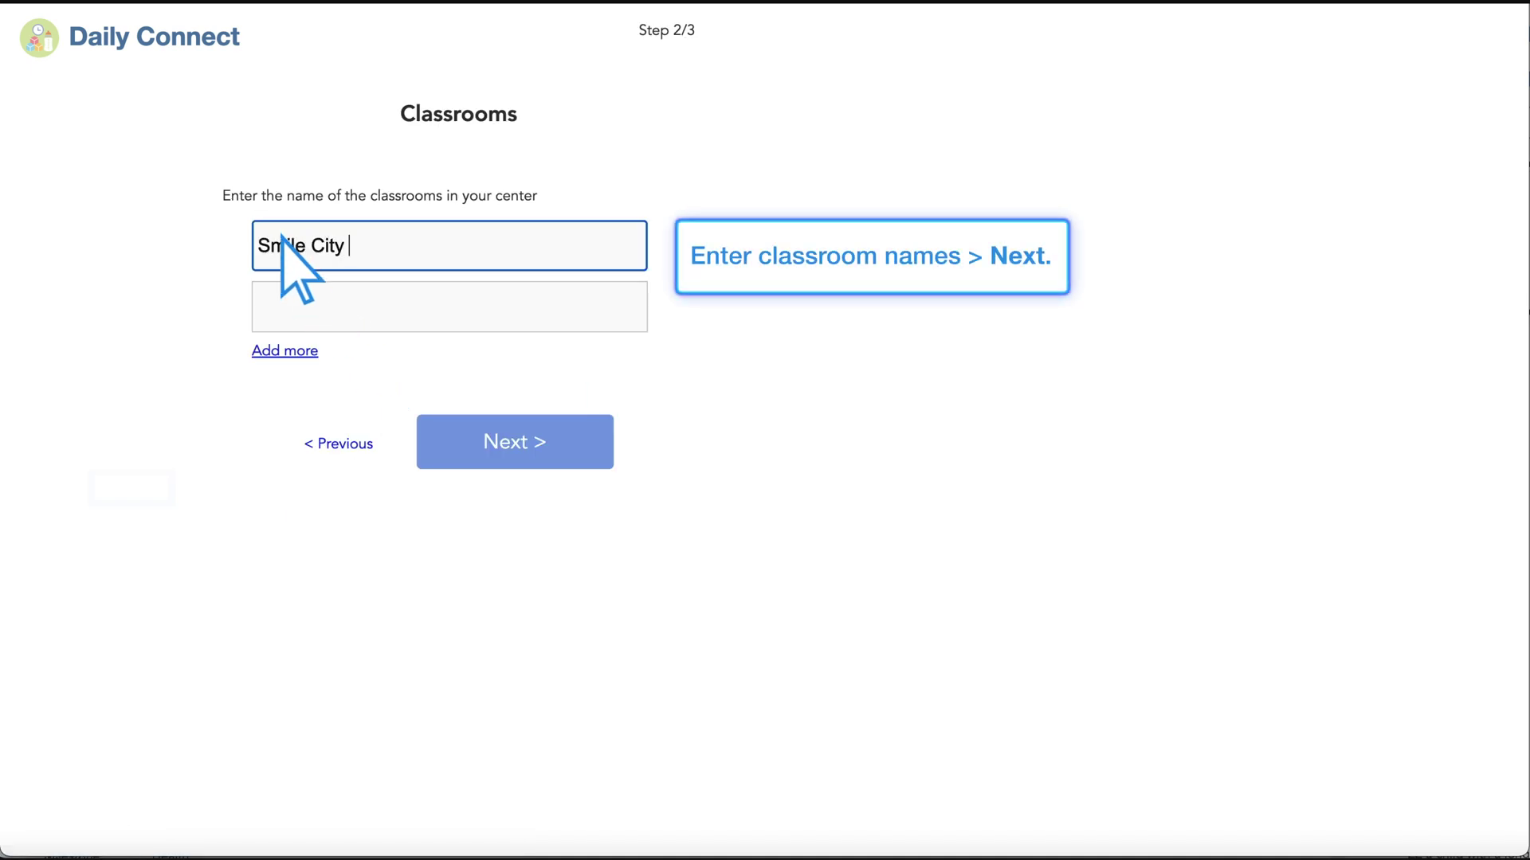
pyautogui.click(299, 303)
pyautogui.write('Palace')
pyautogui.click(495, 523)
pyautogui.click(411, 273)
pyautogui.write('Black')
pyautogui.click(733, 279)
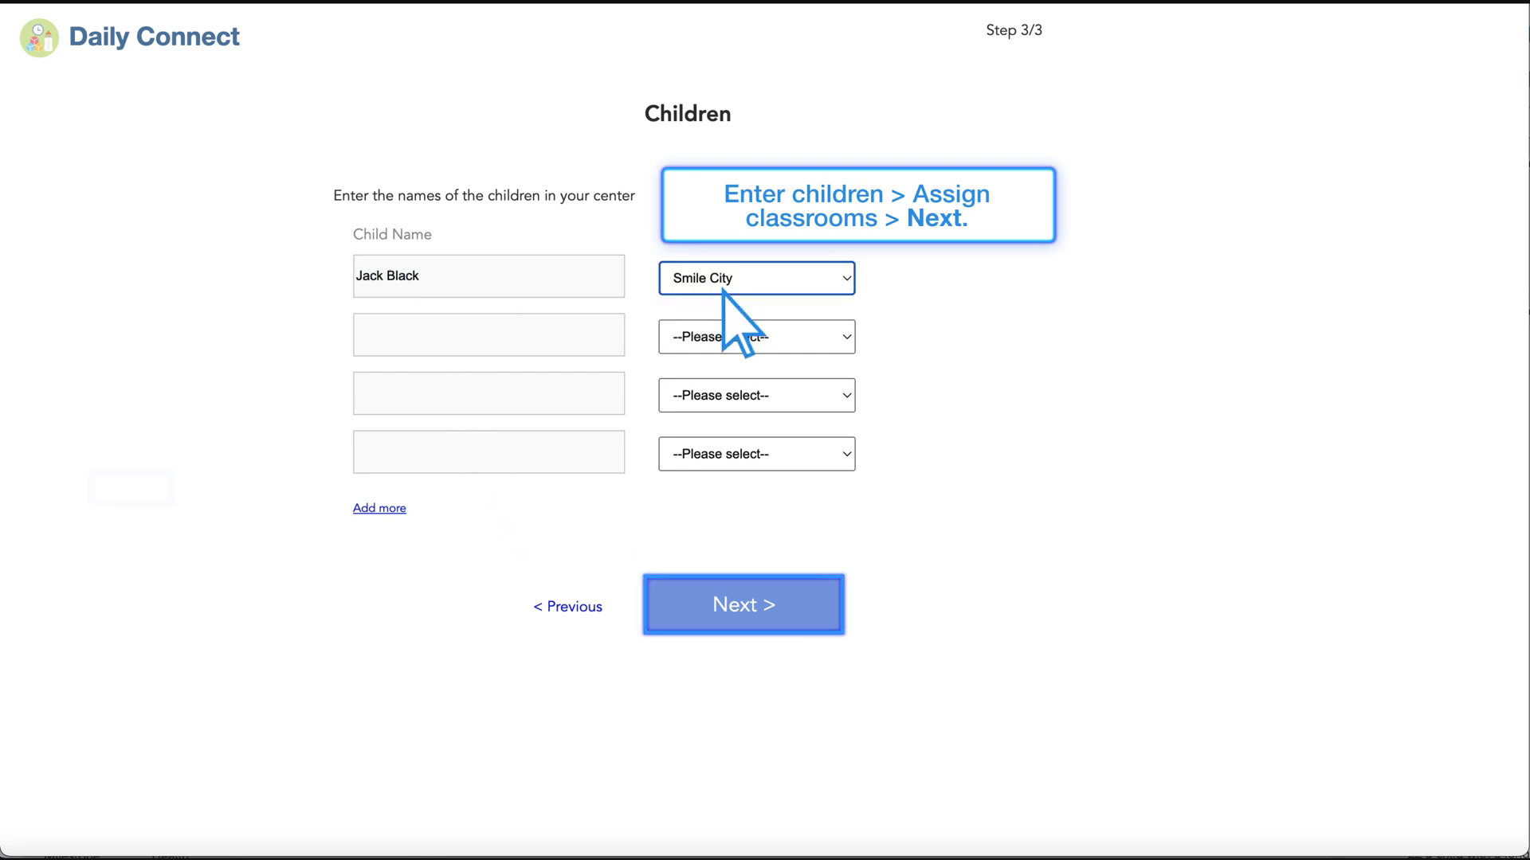
pyautogui.click(706, 606)
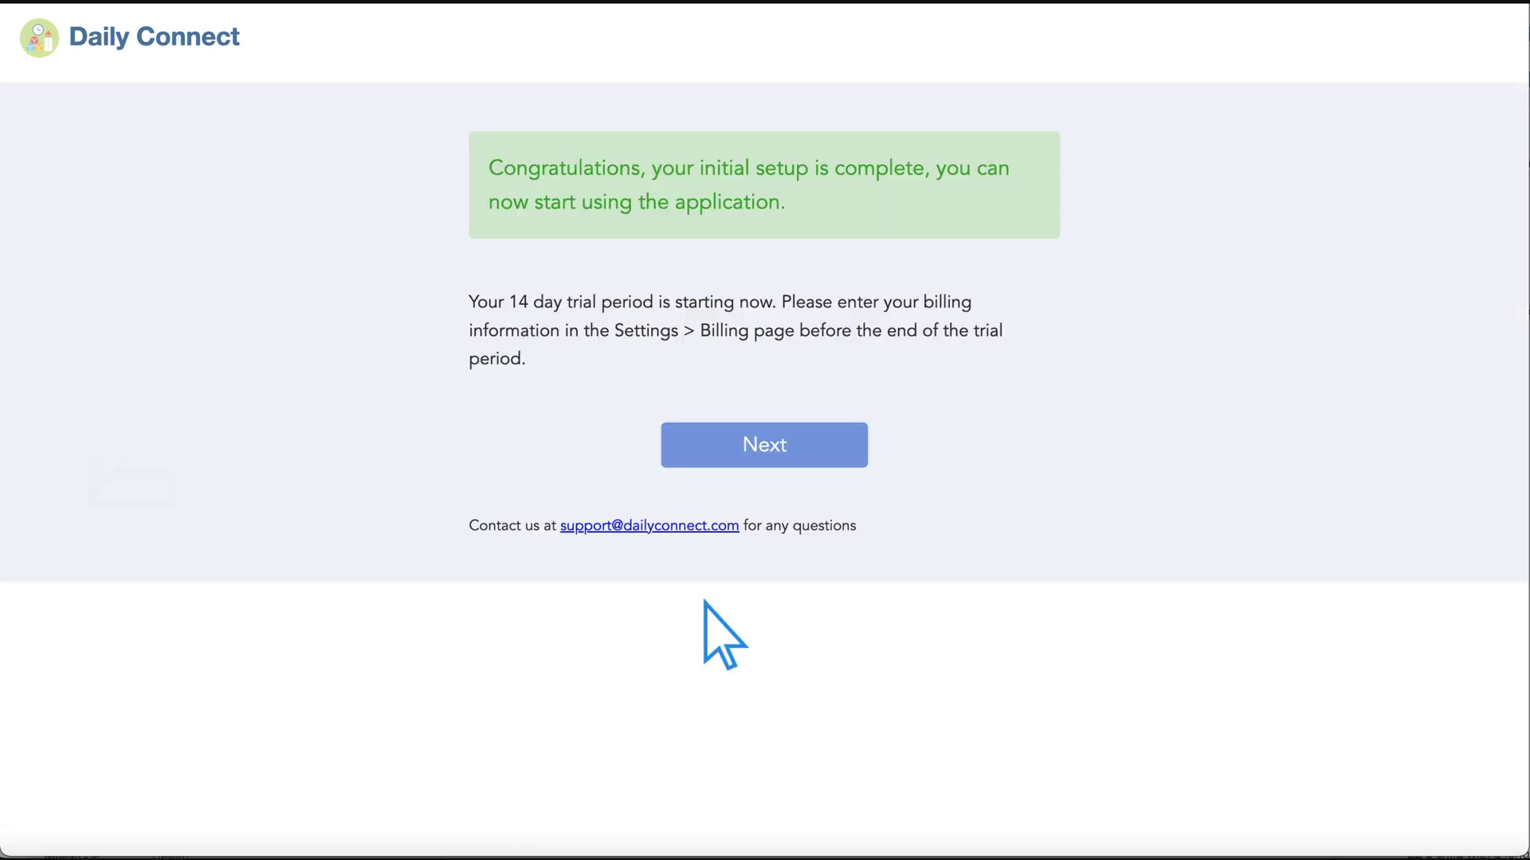
pyautogui.click(770, 444)
# Go to Account Settings and bring up the Billing/Subscription Plan page.
pyautogui.click(1422, 16)
pyautogui.click(1448, 55)
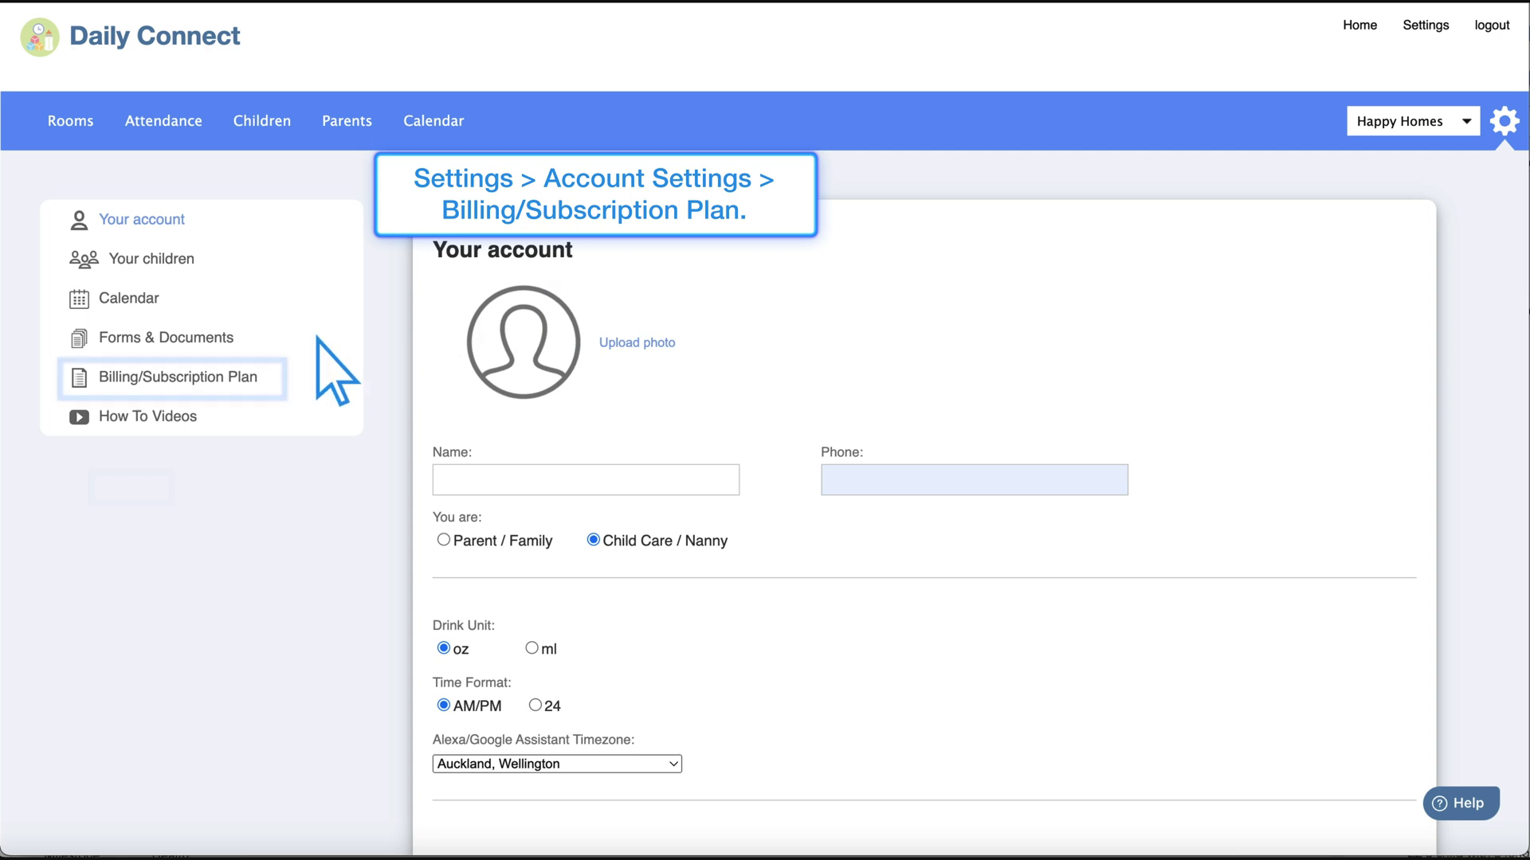
pyautogui.click(186, 376)
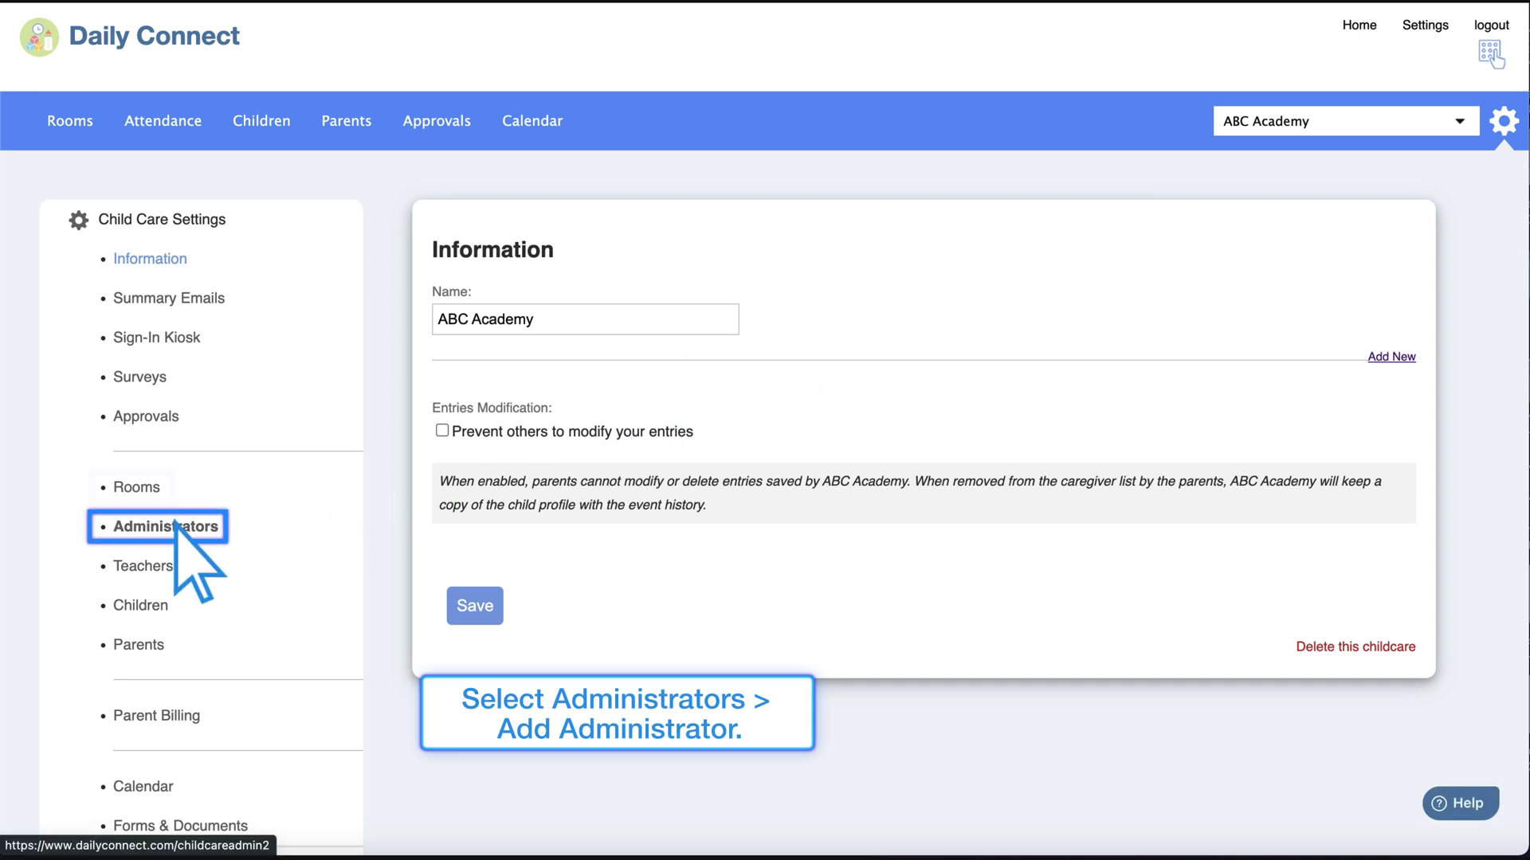
# Start a new administrator for ABC Academy and enter their email.
pyautogui.click(172, 524)
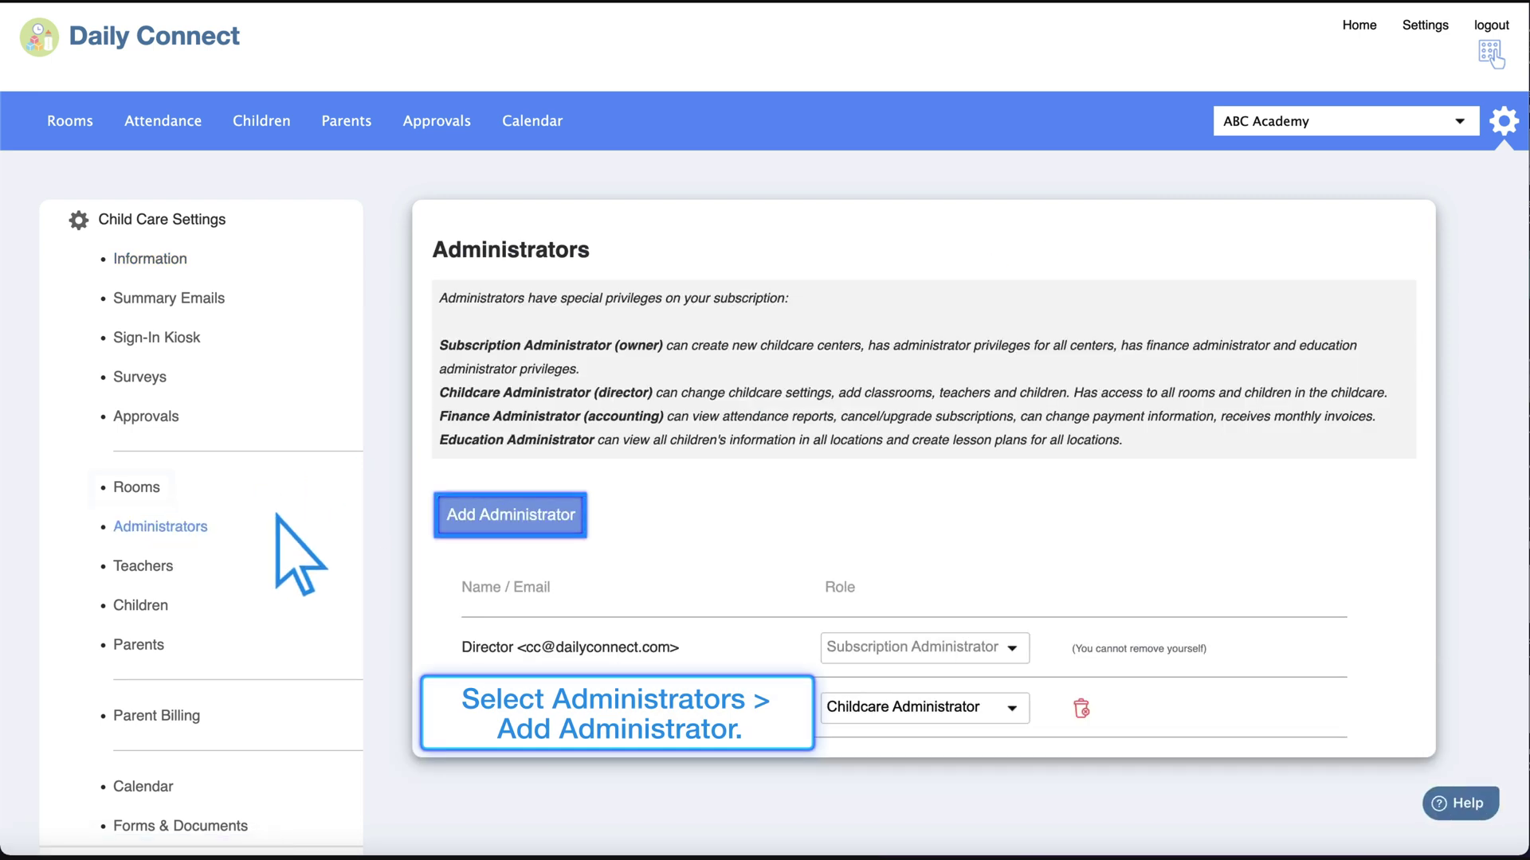
pyautogui.click(484, 512)
pyautogui.click(590, 403)
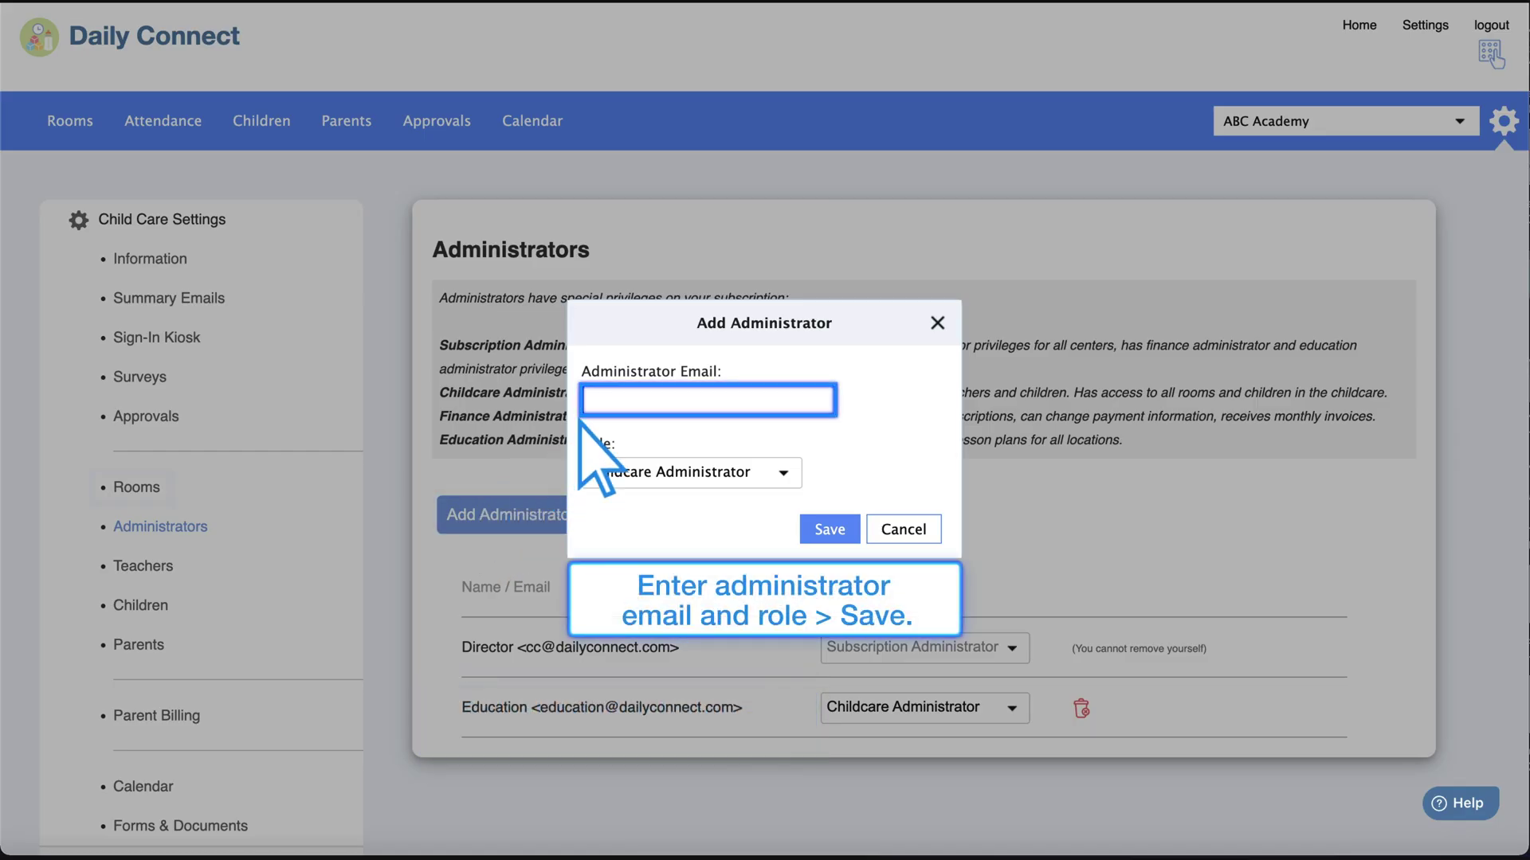
# Set the Childcare Administrator role, enter and confirm the password.
pyautogui.click(684, 472)
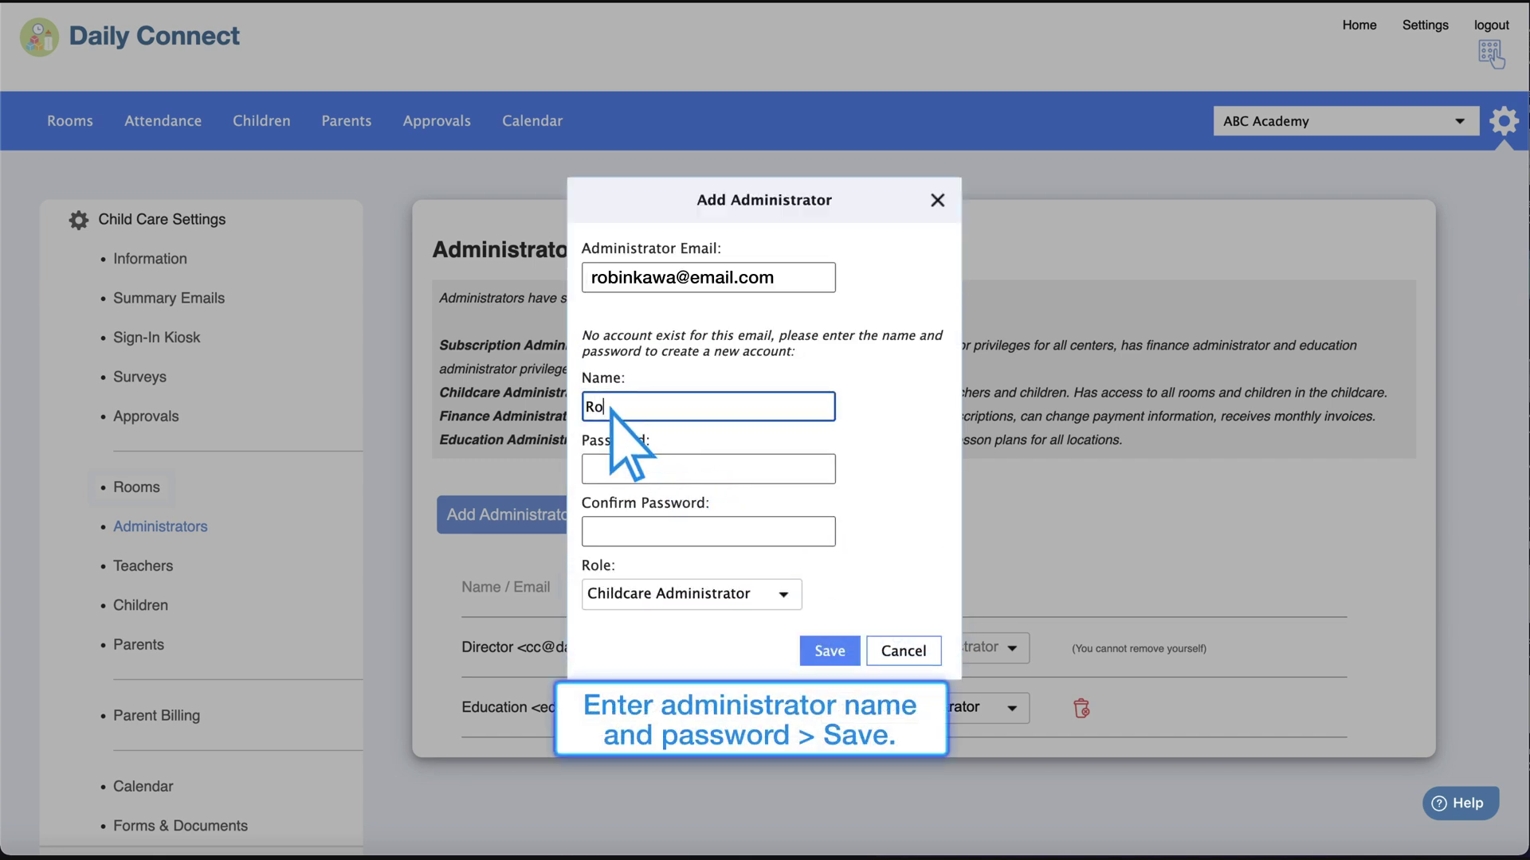
pyautogui.click(647, 471)
pyautogui.write('•••••')
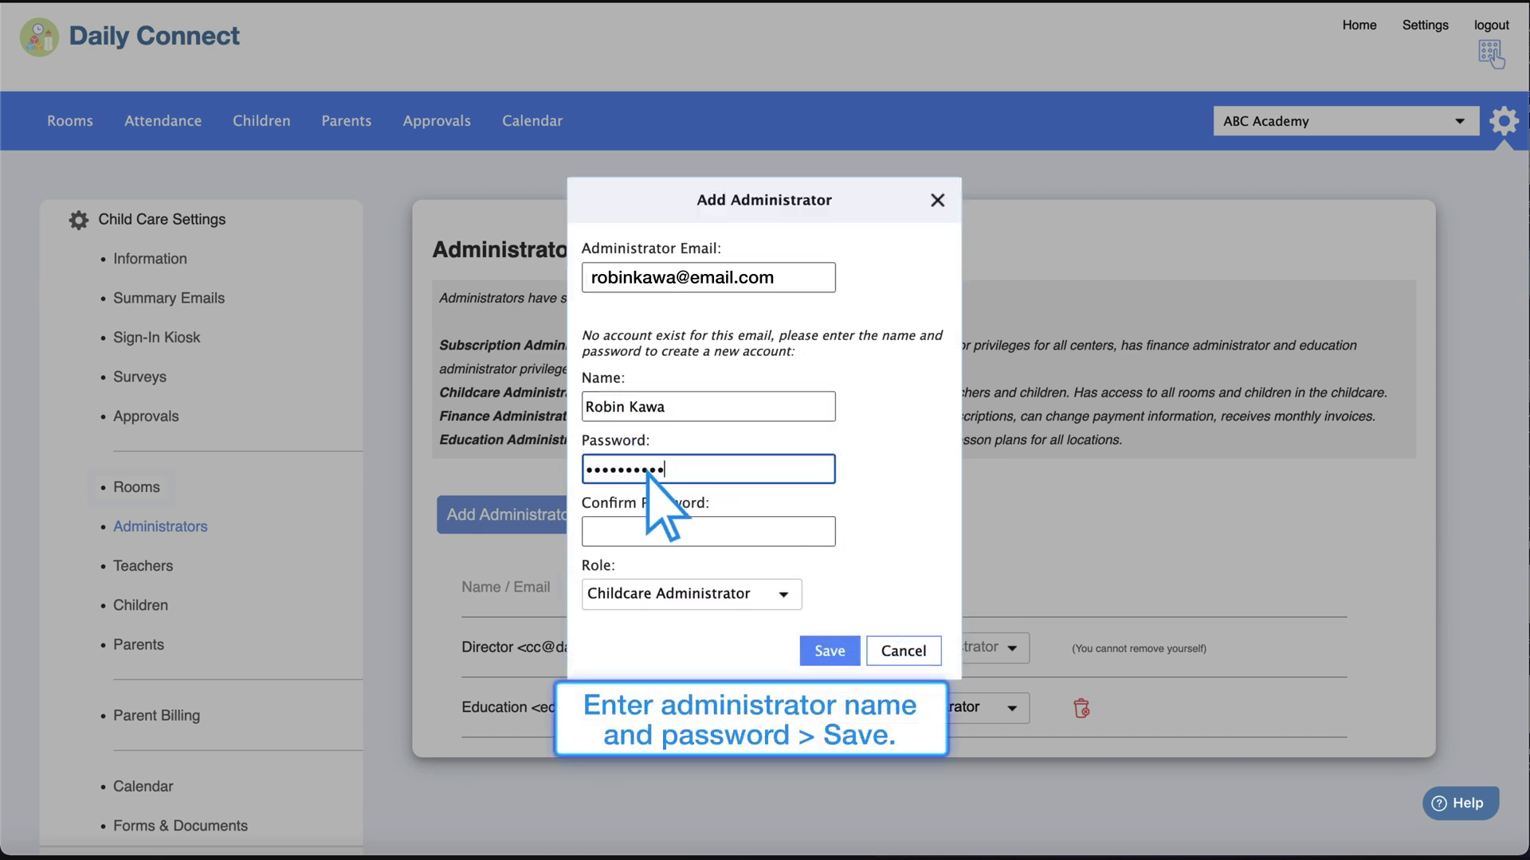
pyautogui.write('••')
pyautogui.click(611, 533)
pyautogui.write('•••••')
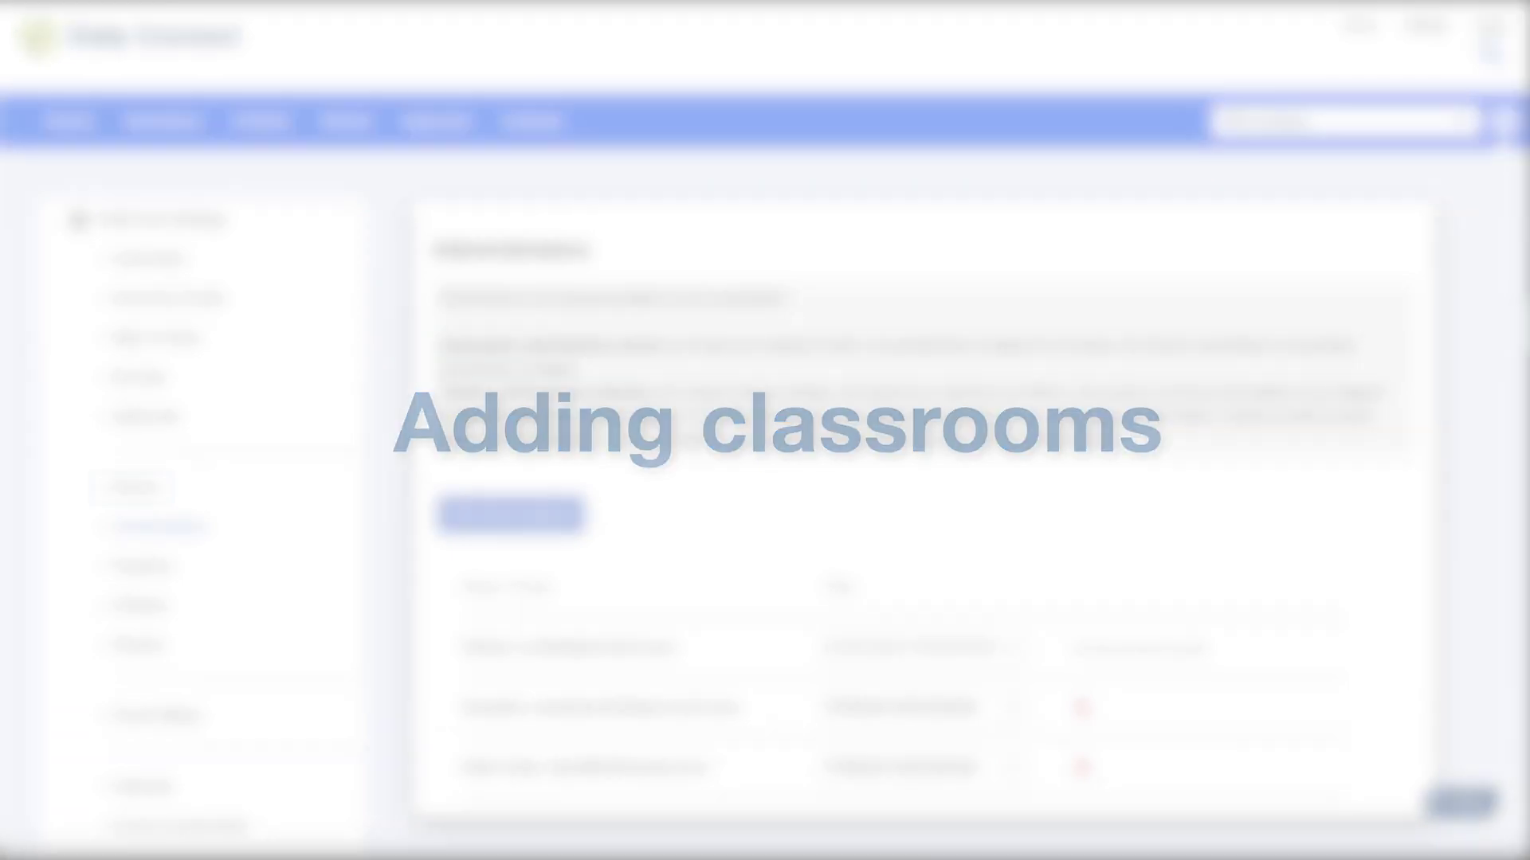
# In the Rooms list, keep a different email per classroom.
pyautogui.click(136, 487)
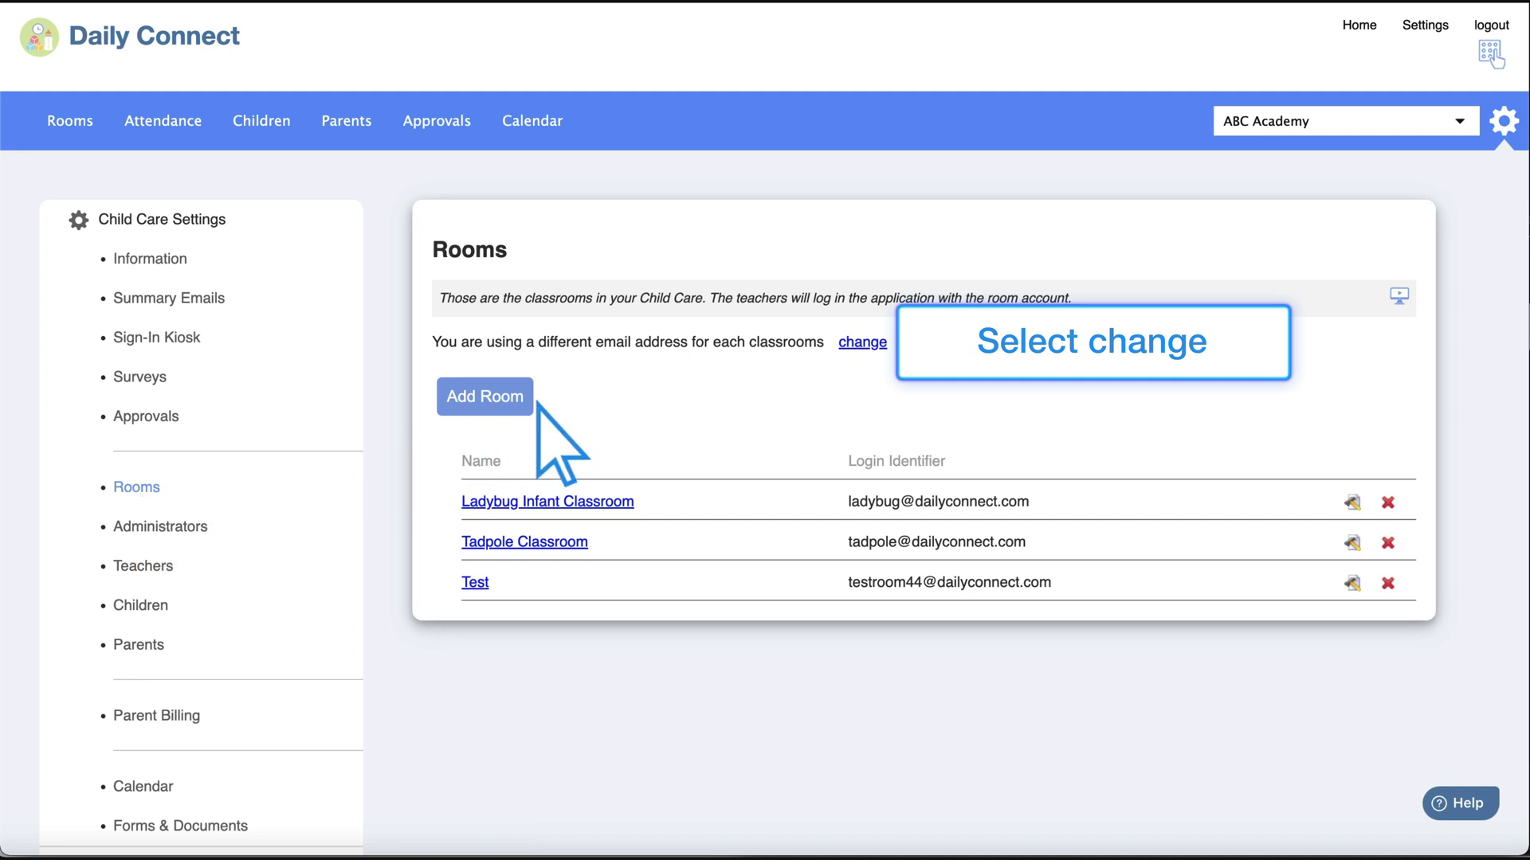
pyautogui.click(863, 341)
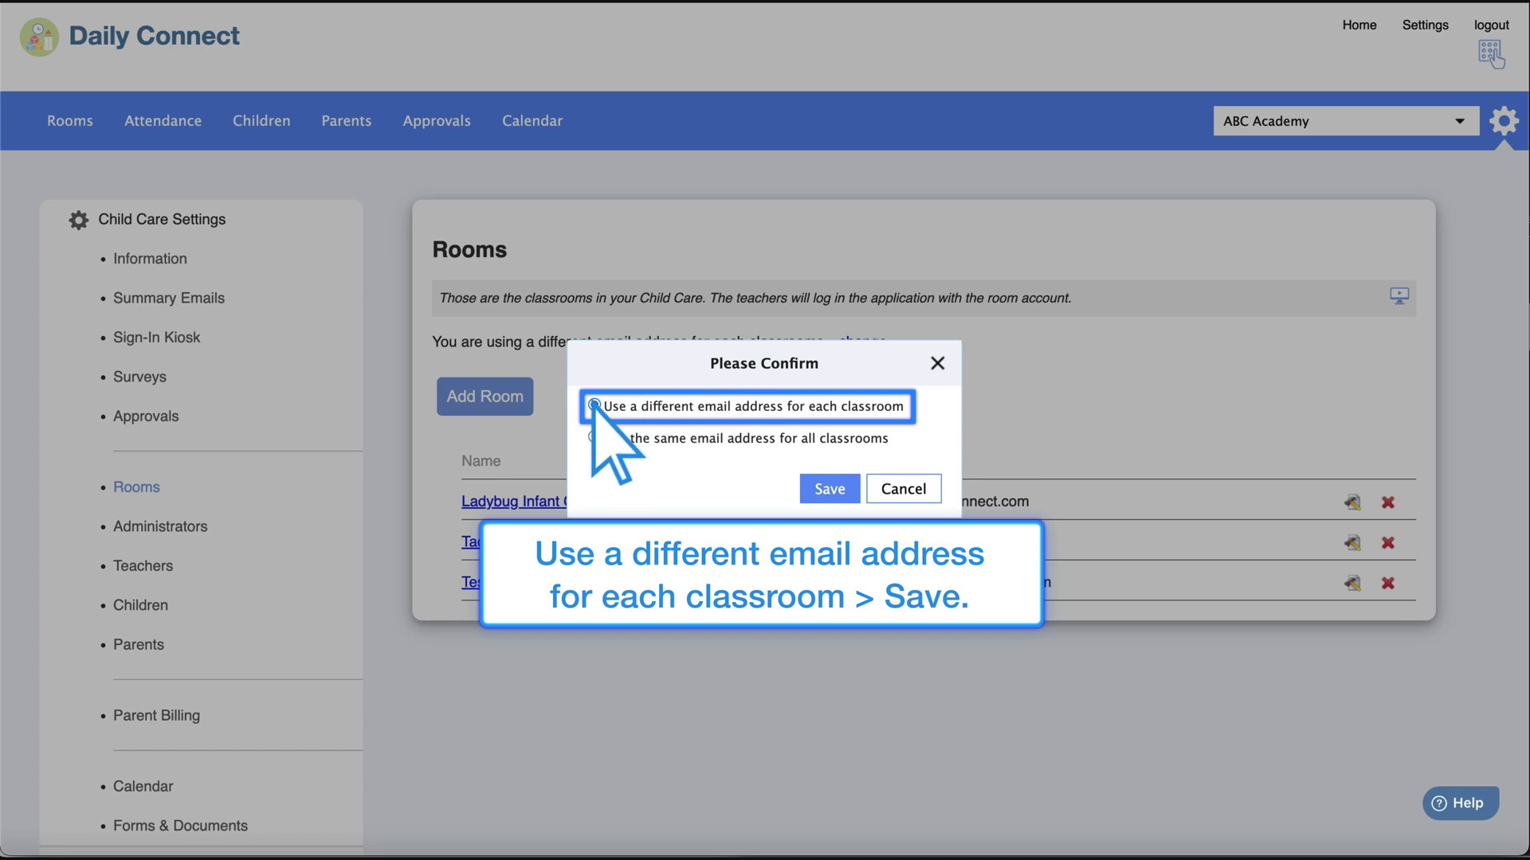
pyautogui.click(830, 489)
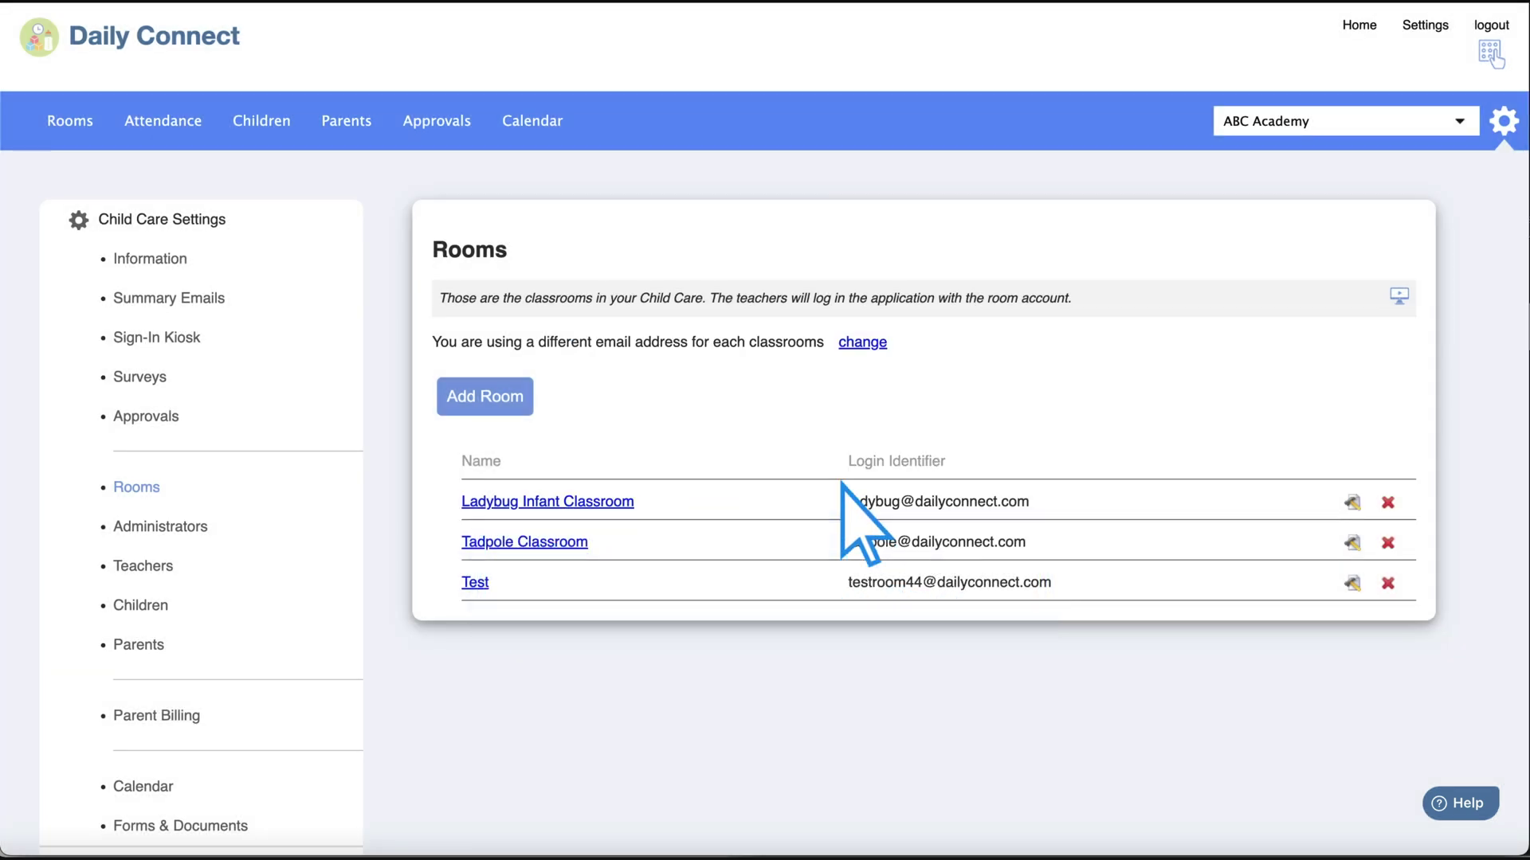
# Add the Robin Hood room account with its email, name and password.
pyautogui.click(487, 400)
pyautogui.click(750, 418)
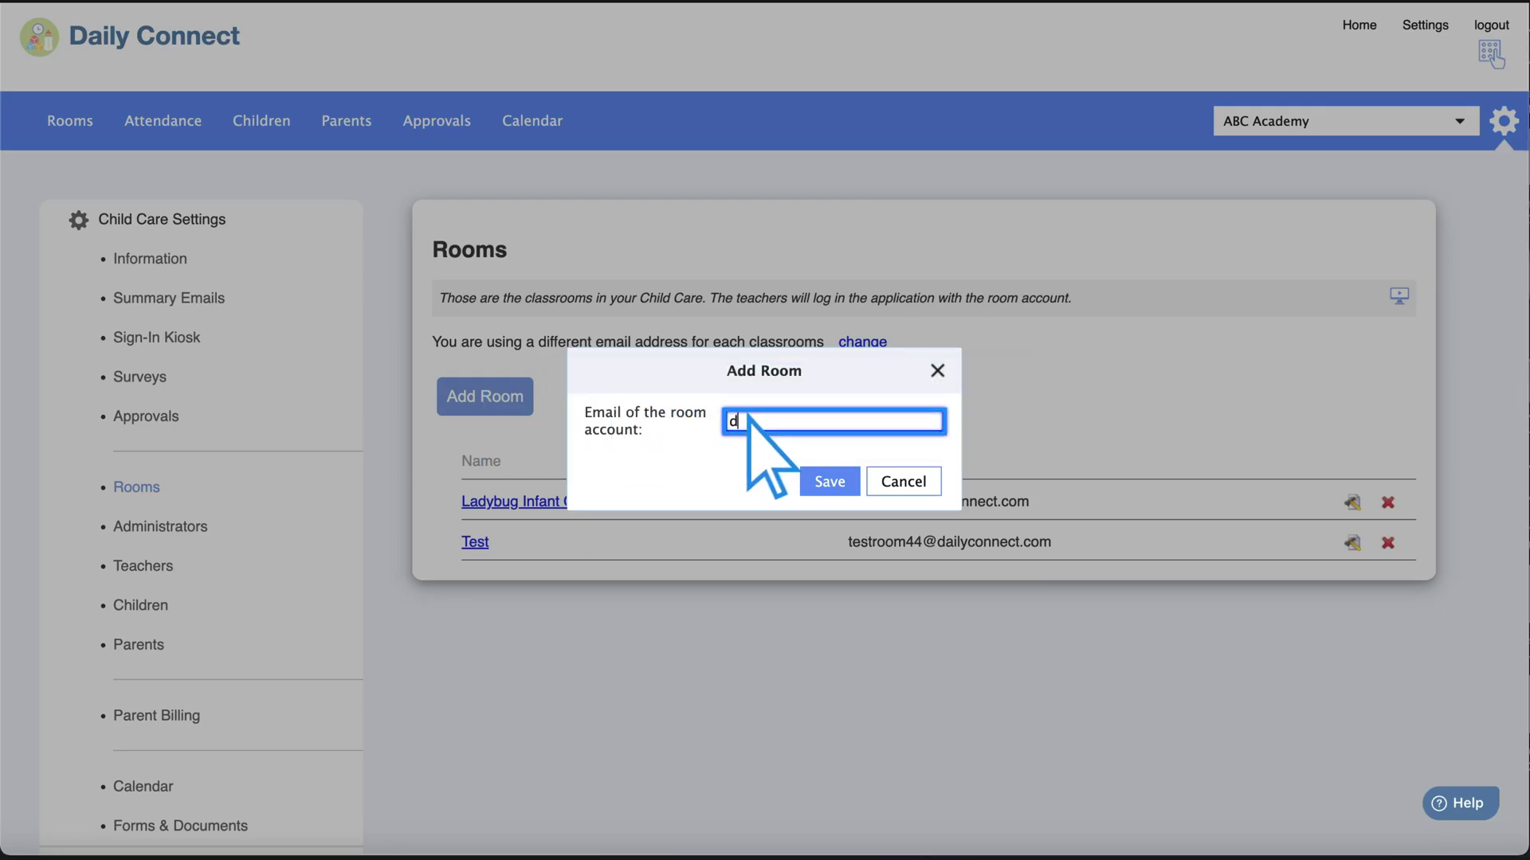
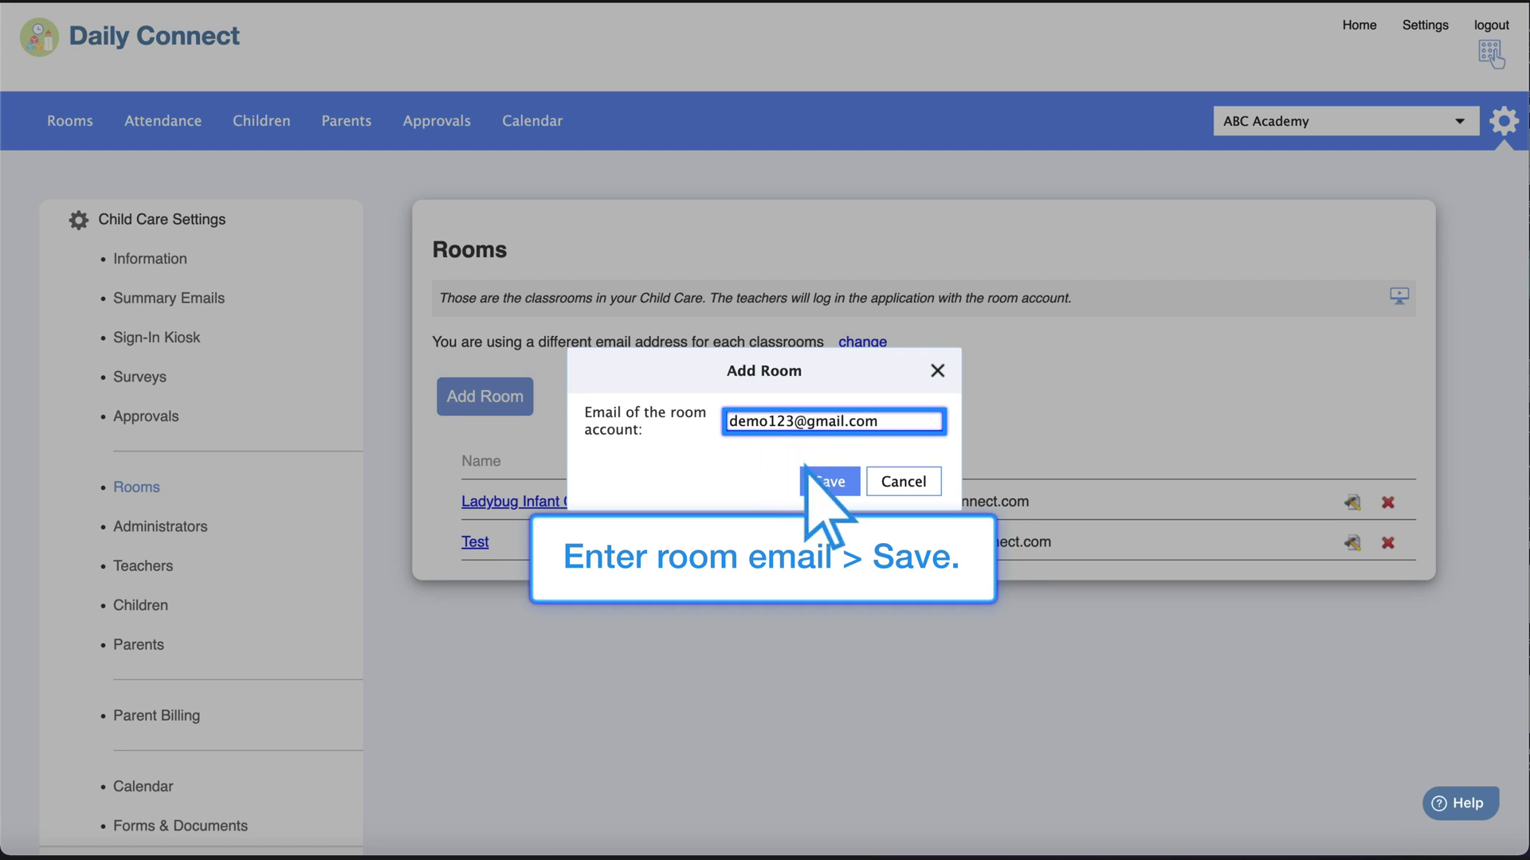
pyautogui.click(830, 482)
pyautogui.click(755, 416)
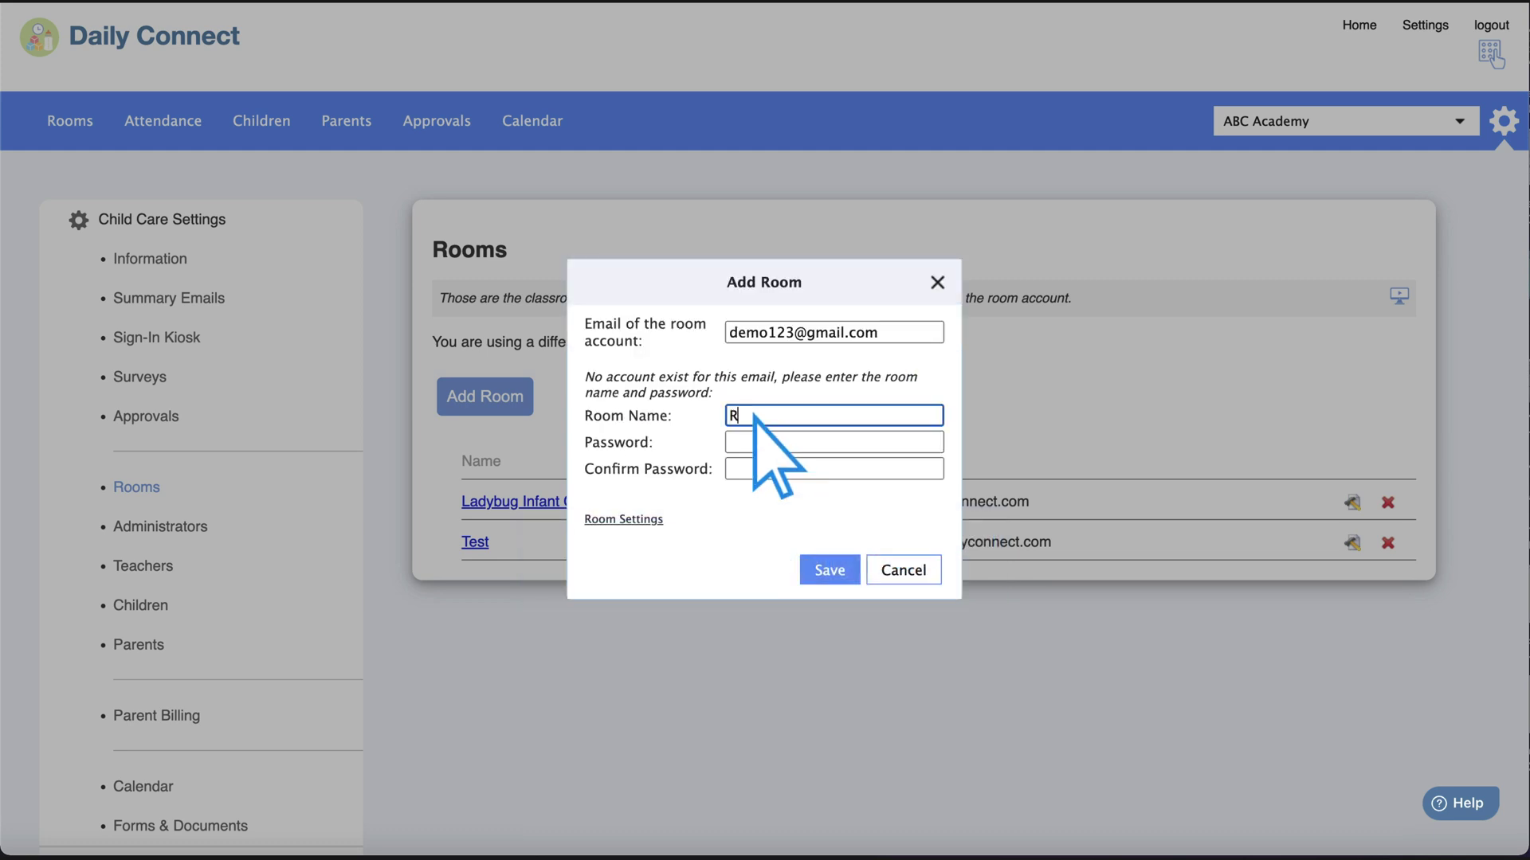
pyautogui.write('Robin Hood')
pyautogui.press('Tab')
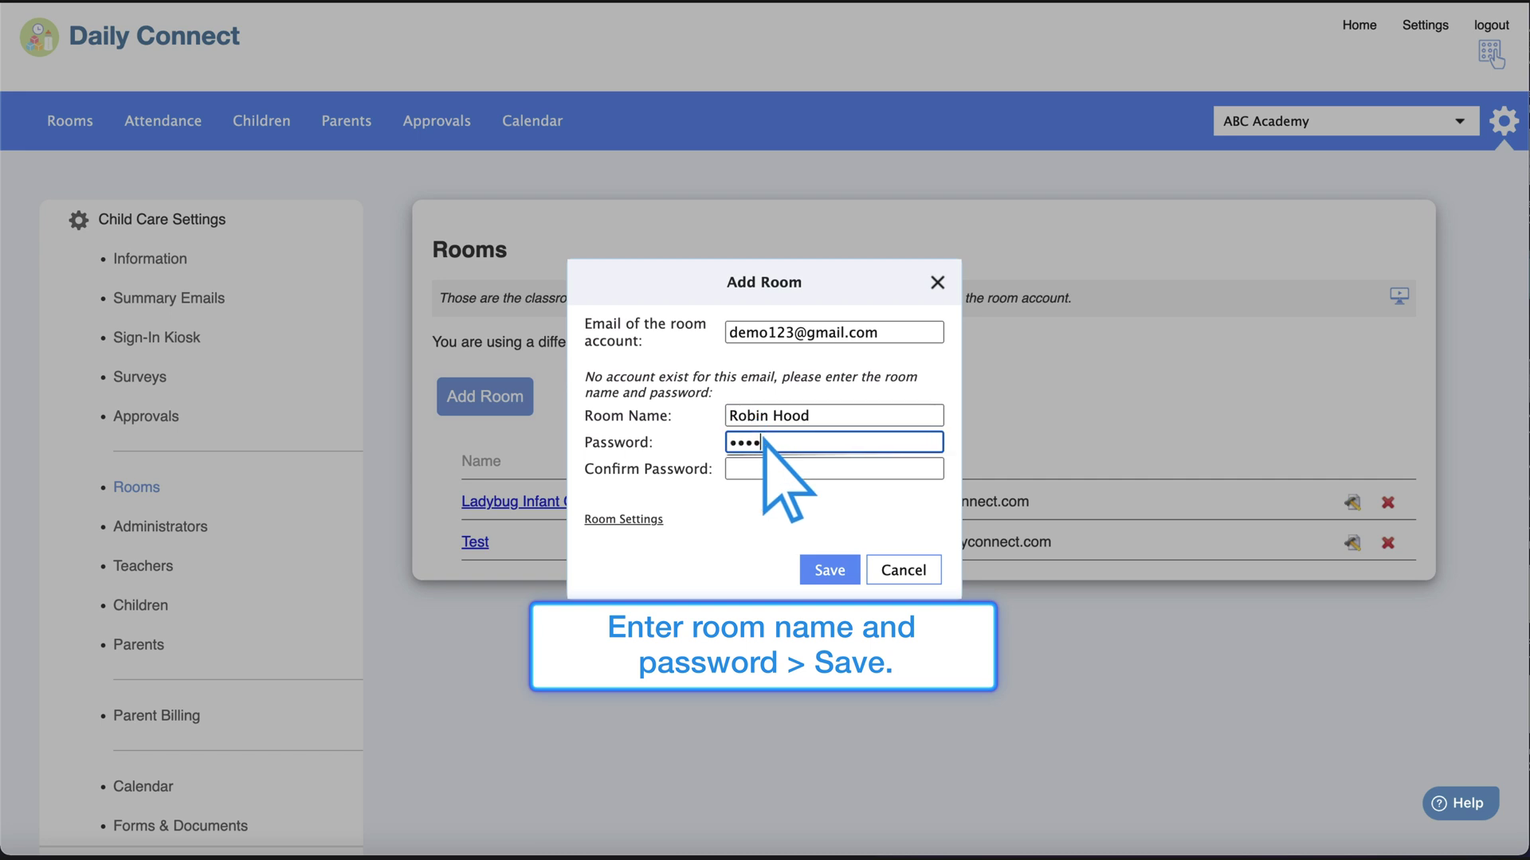
pyautogui.click(780, 466)
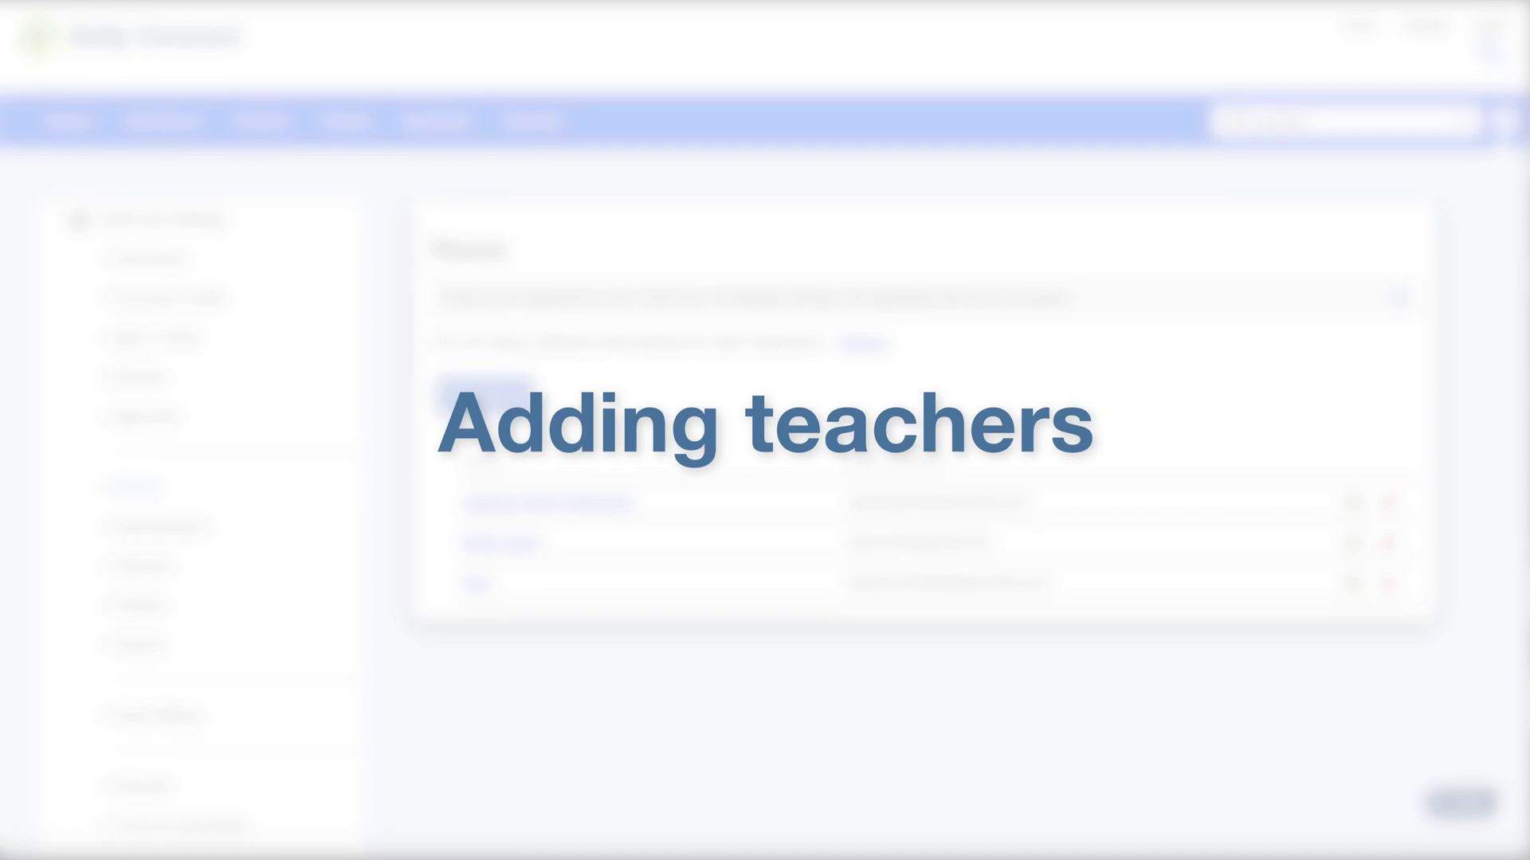
pyautogui.click(158, 557)
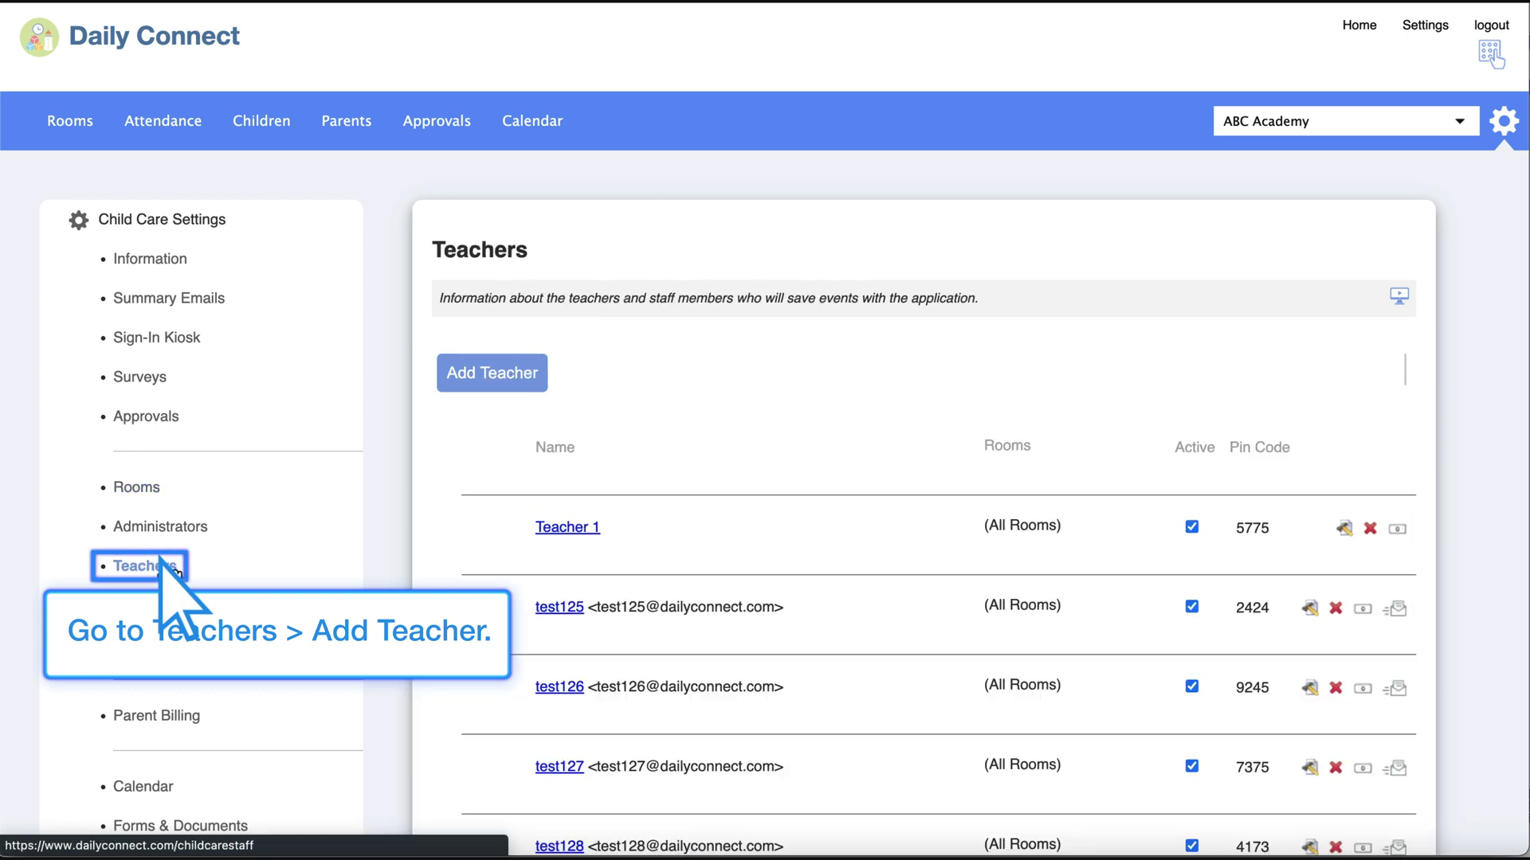
# Add a new teacher using a personal teacher account with their email, and save.
pyautogui.click(514, 374)
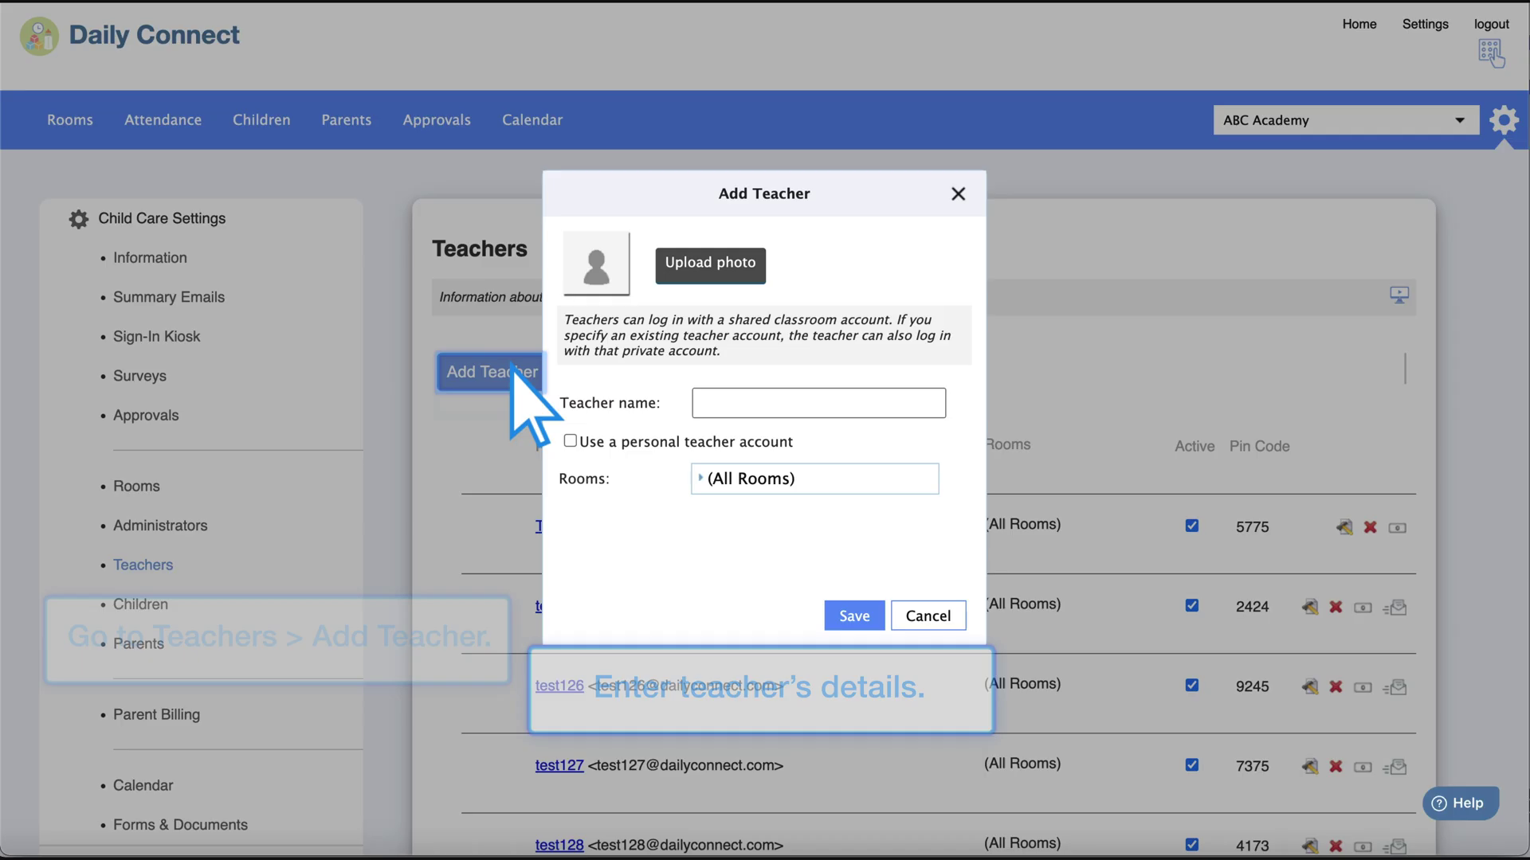
pyautogui.click(729, 403)
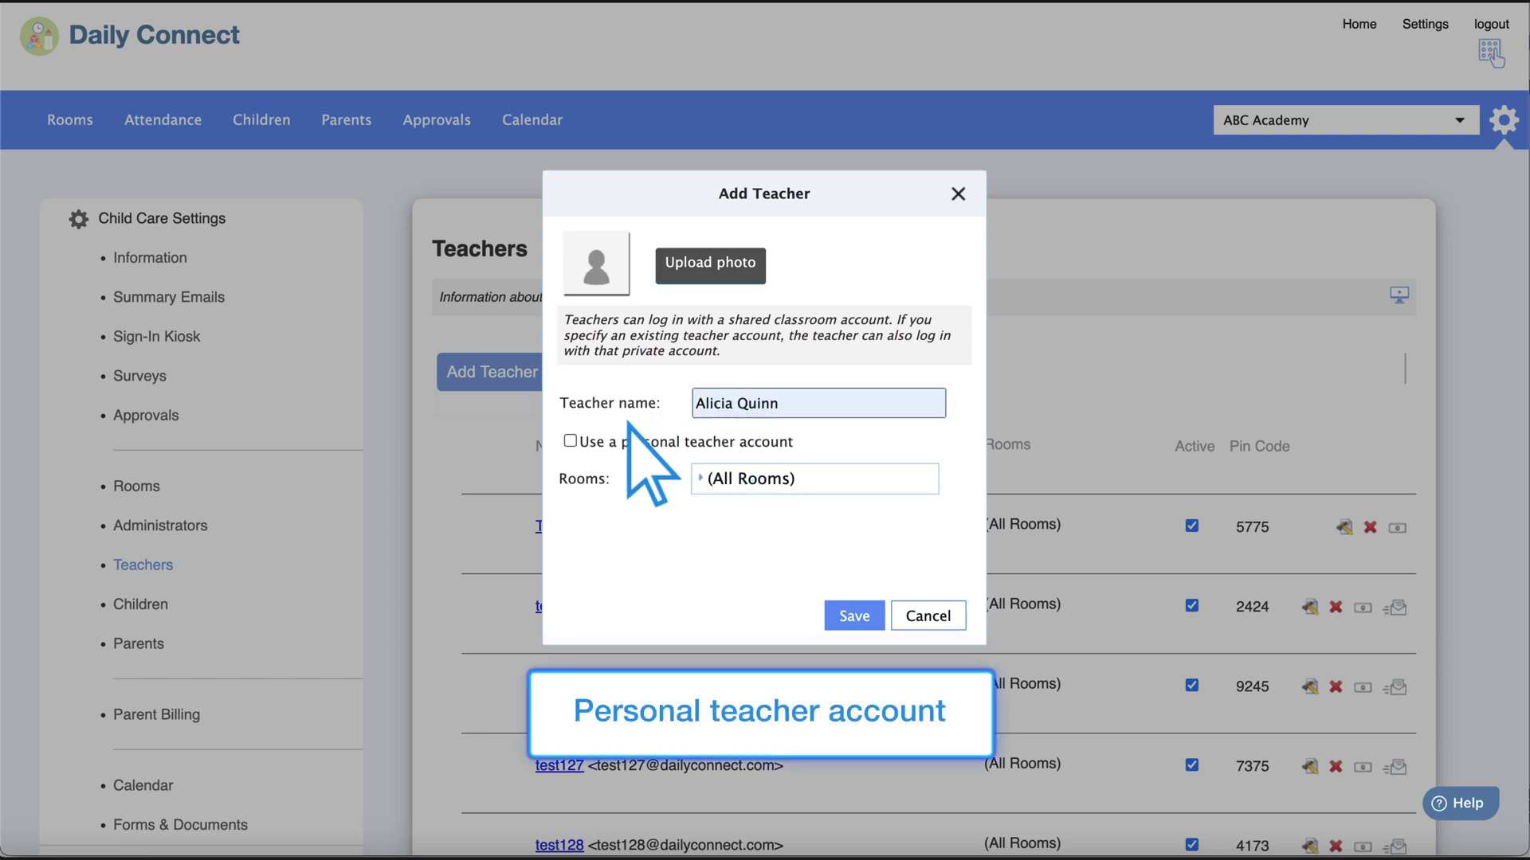
pyautogui.click(570, 441)
pyautogui.click(721, 466)
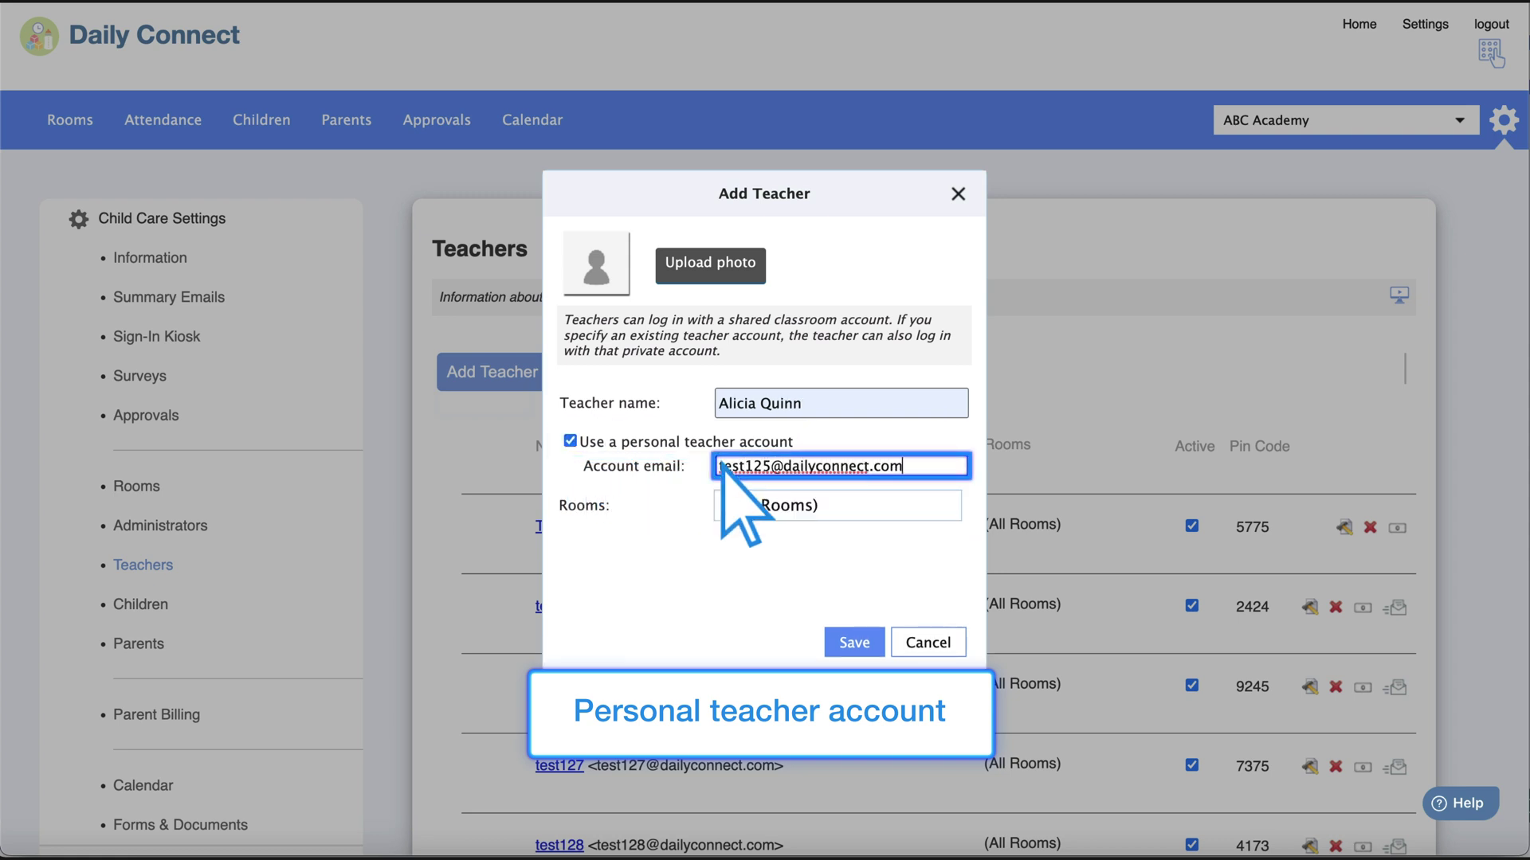
pyautogui.click(848, 642)
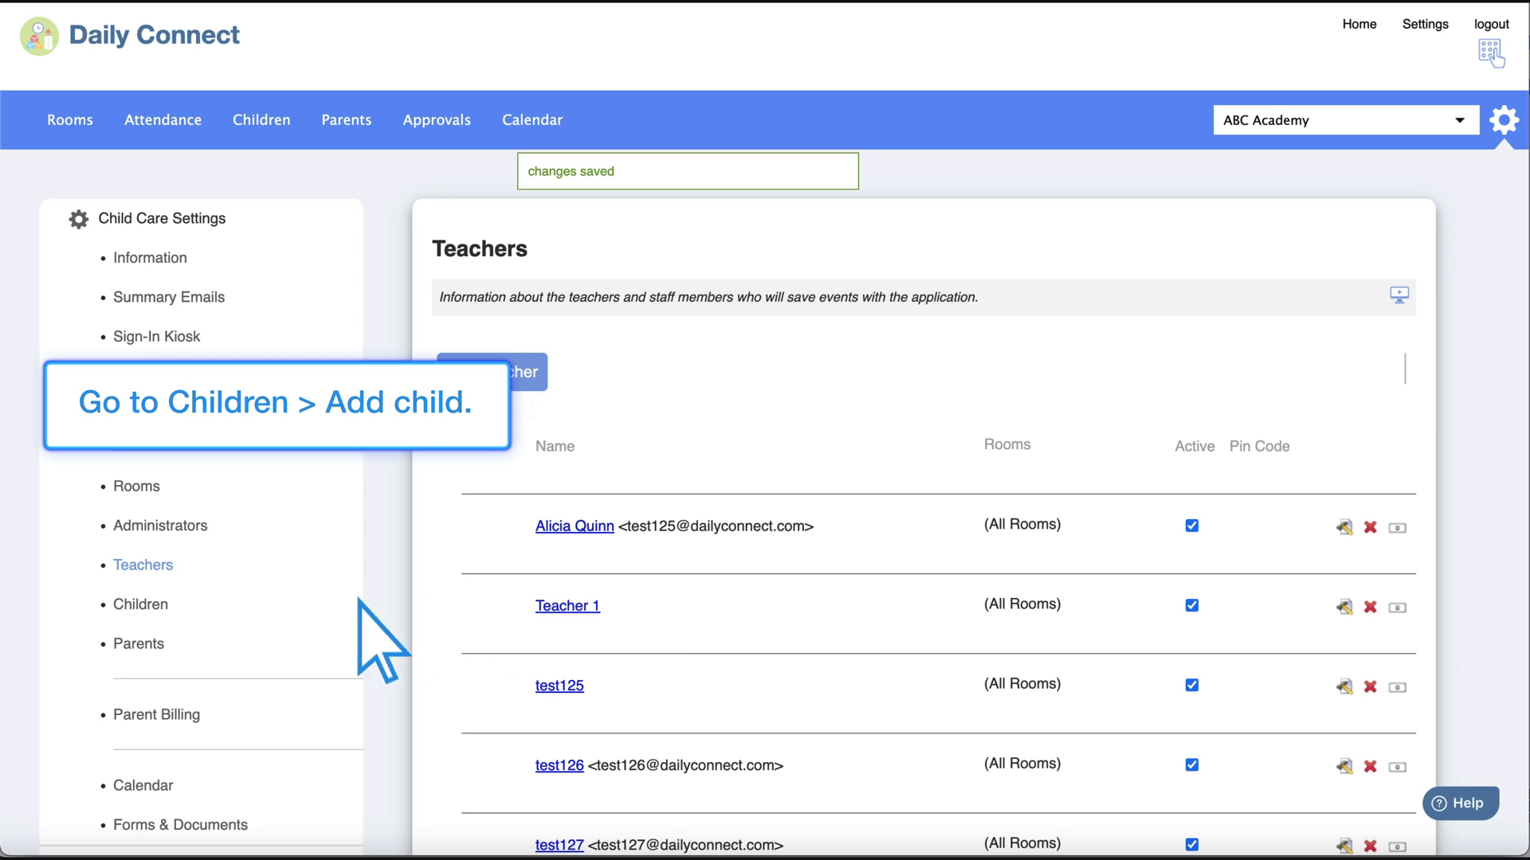
# From the Children list, start adding a new child.
pyautogui.click(153, 598)
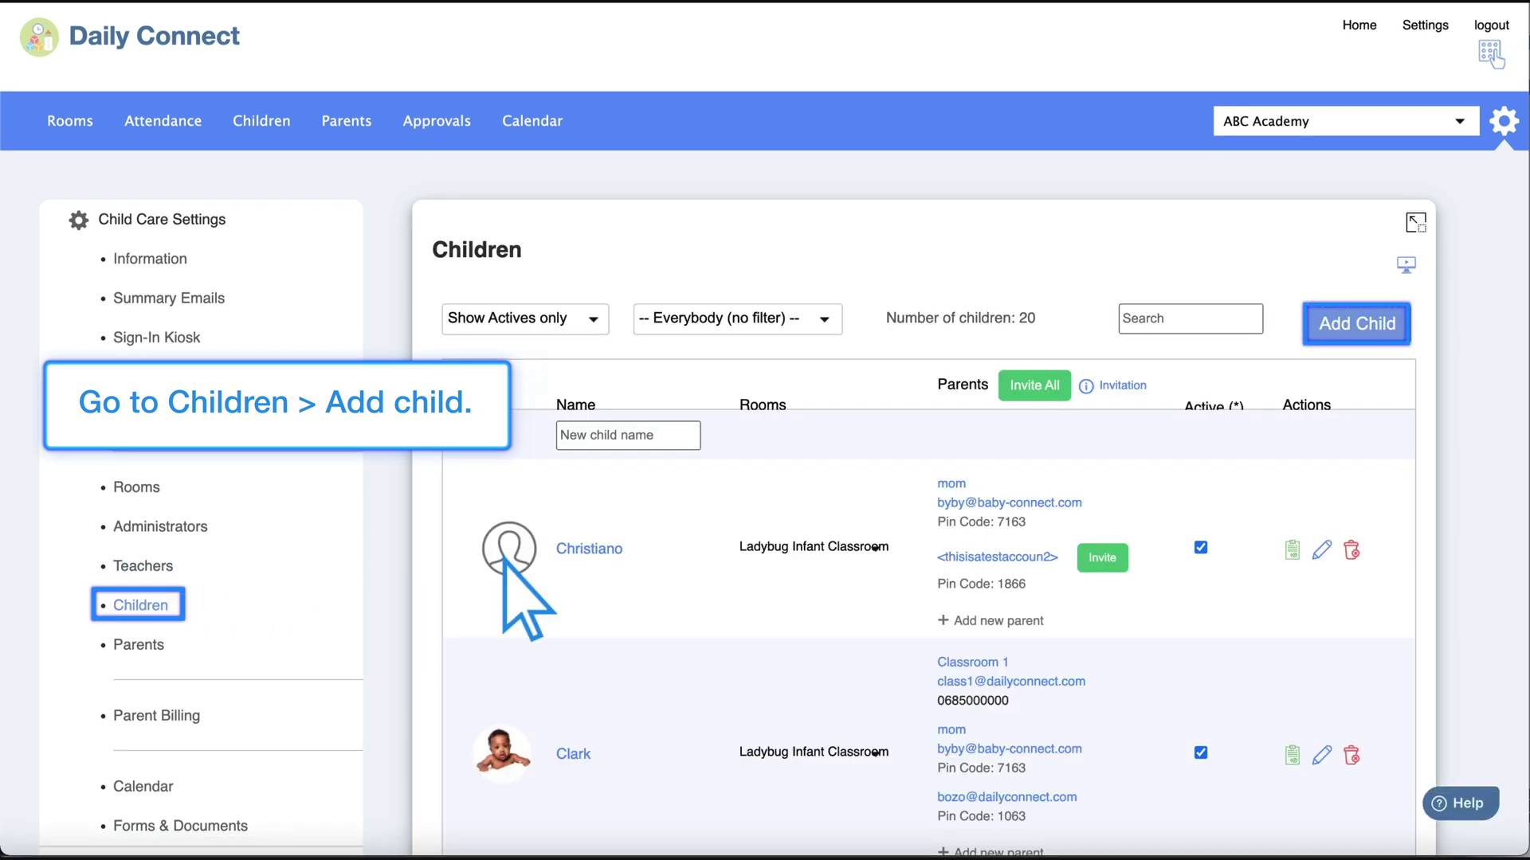
pyautogui.click(1356, 320)
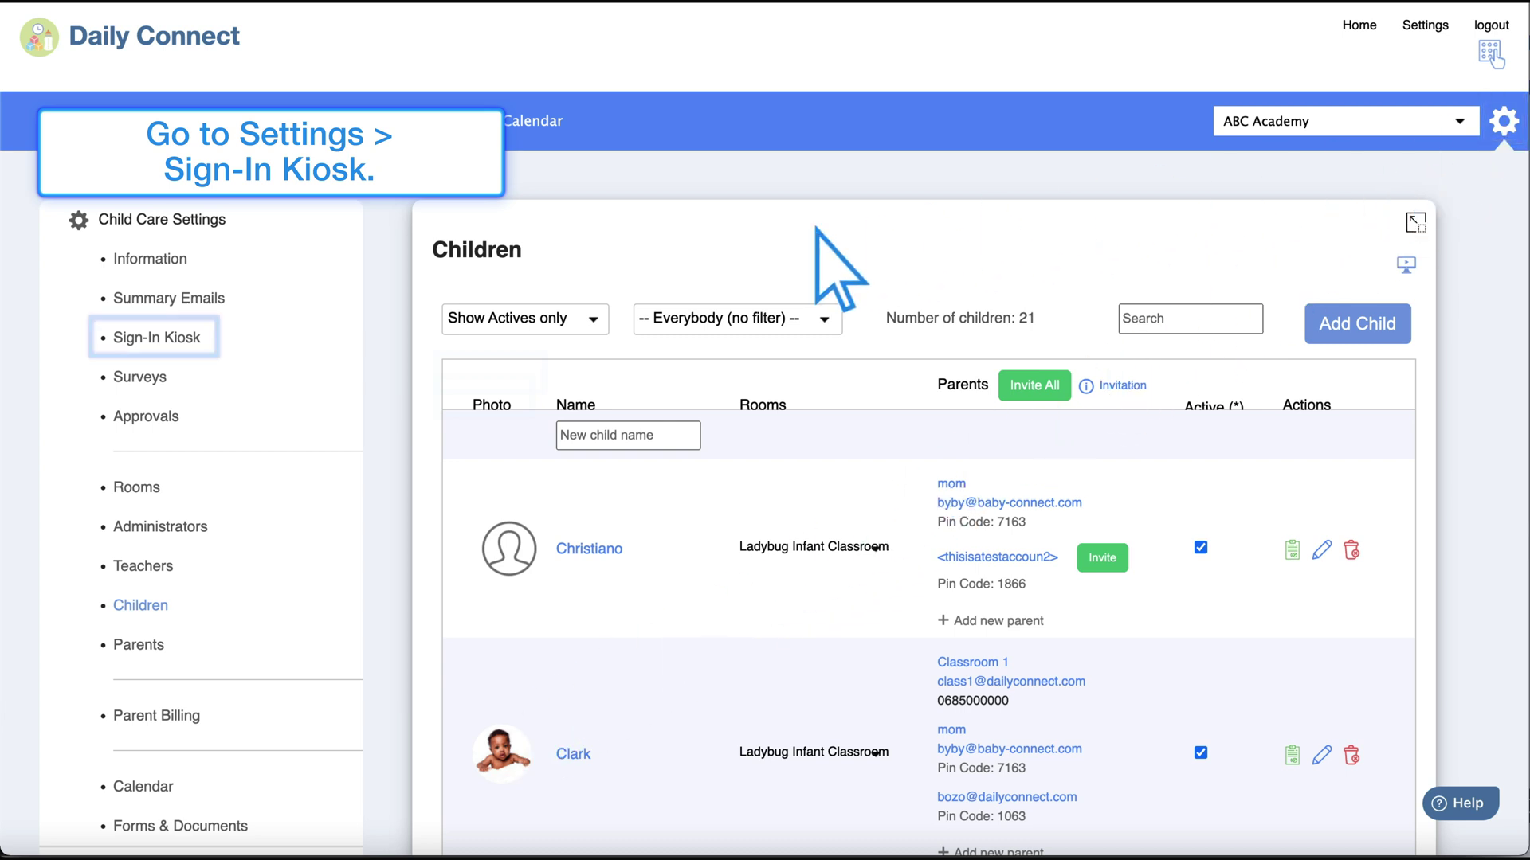
# In Sign-In Kiosk, enable touchless QR sign-in with signature required at sign-in/out.
pyautogui.click(188, 344)
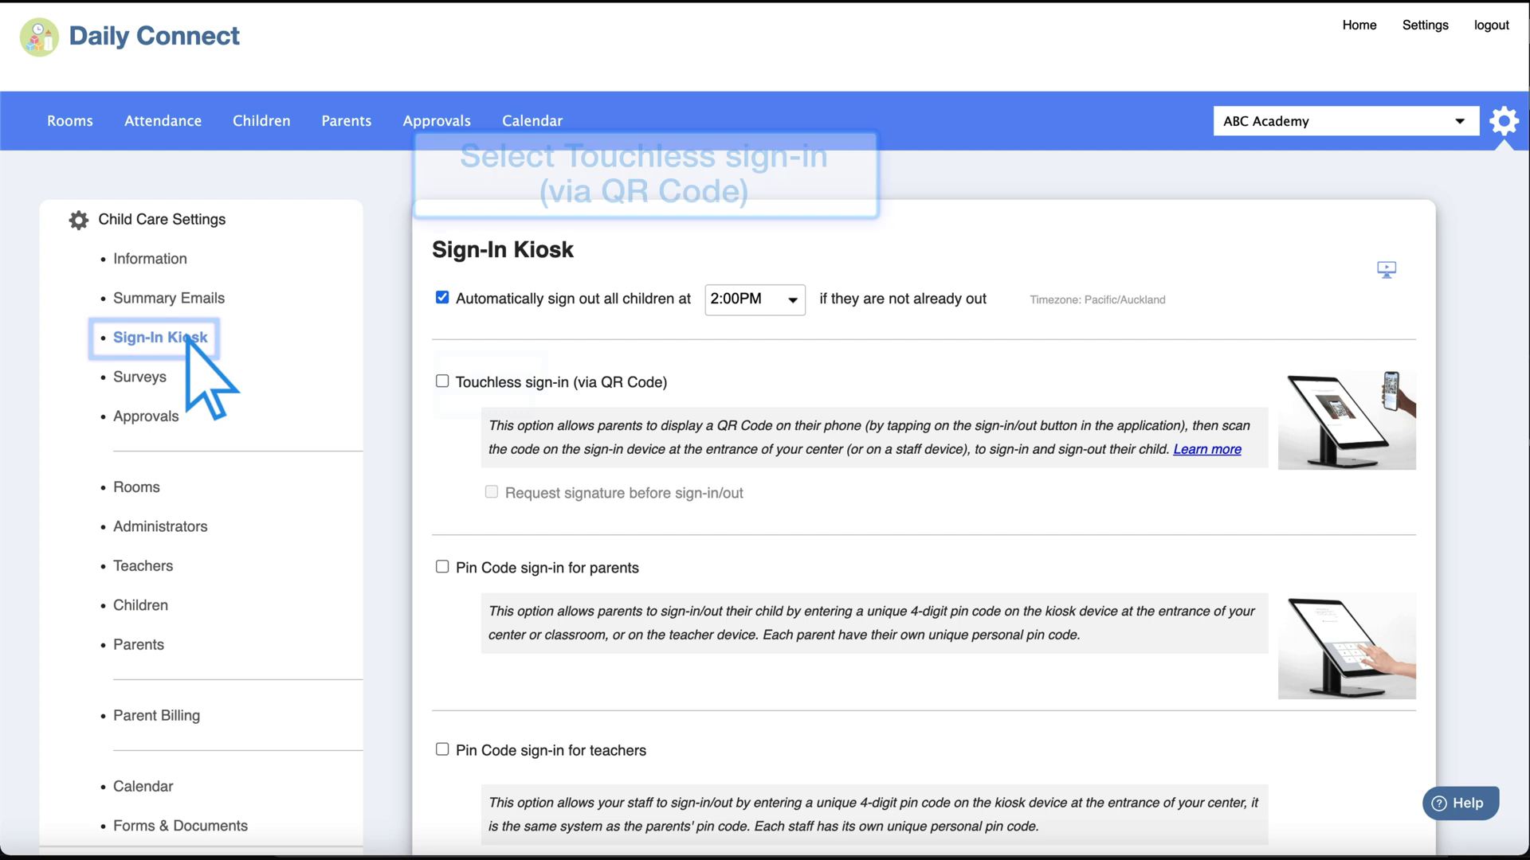
pyautogui.click(443, 383)
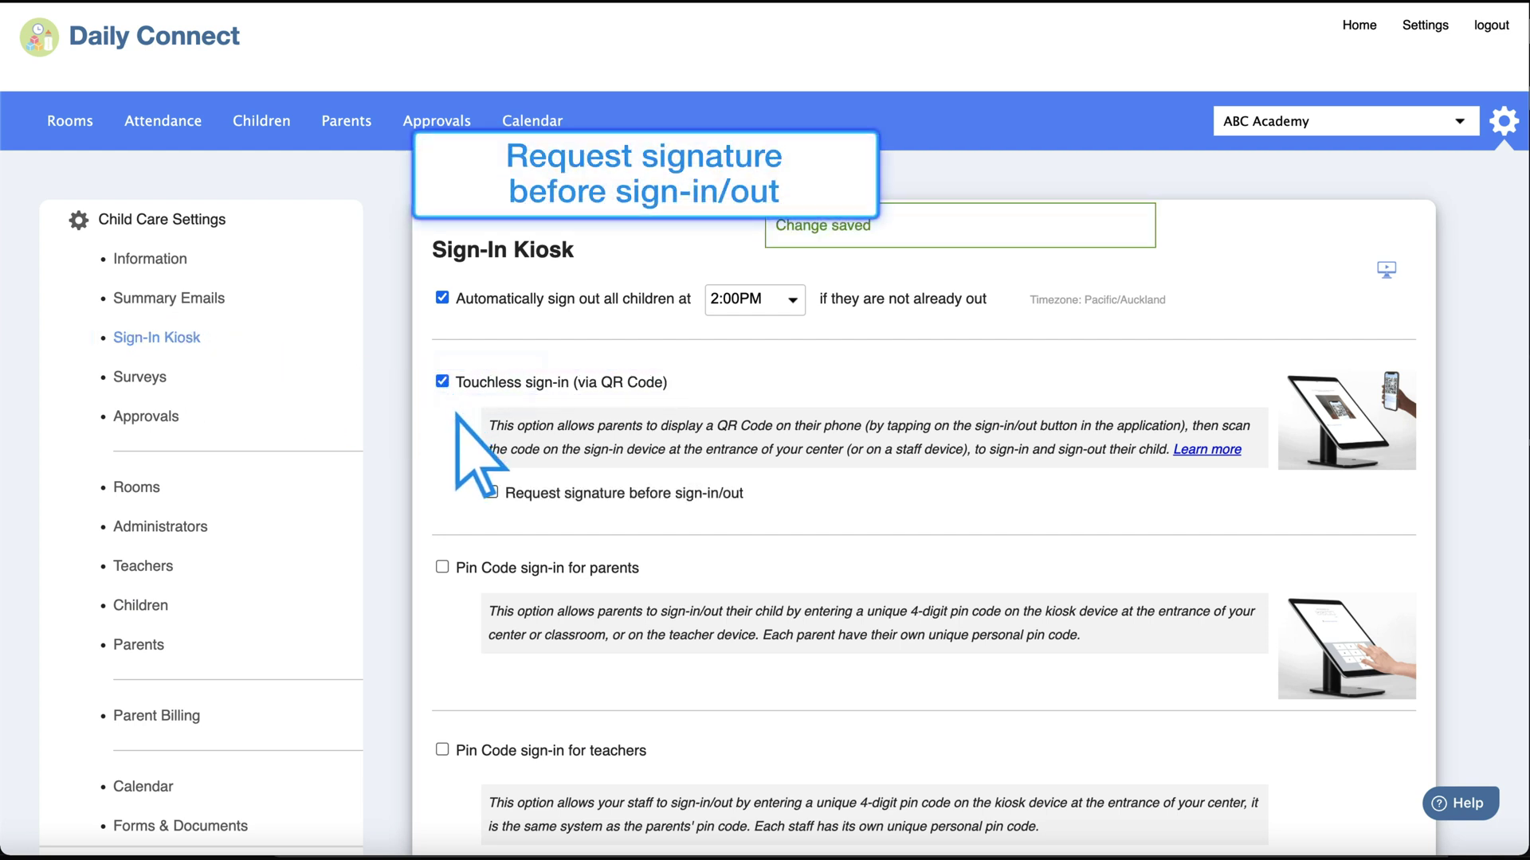
pyautogui.click(490, 493)
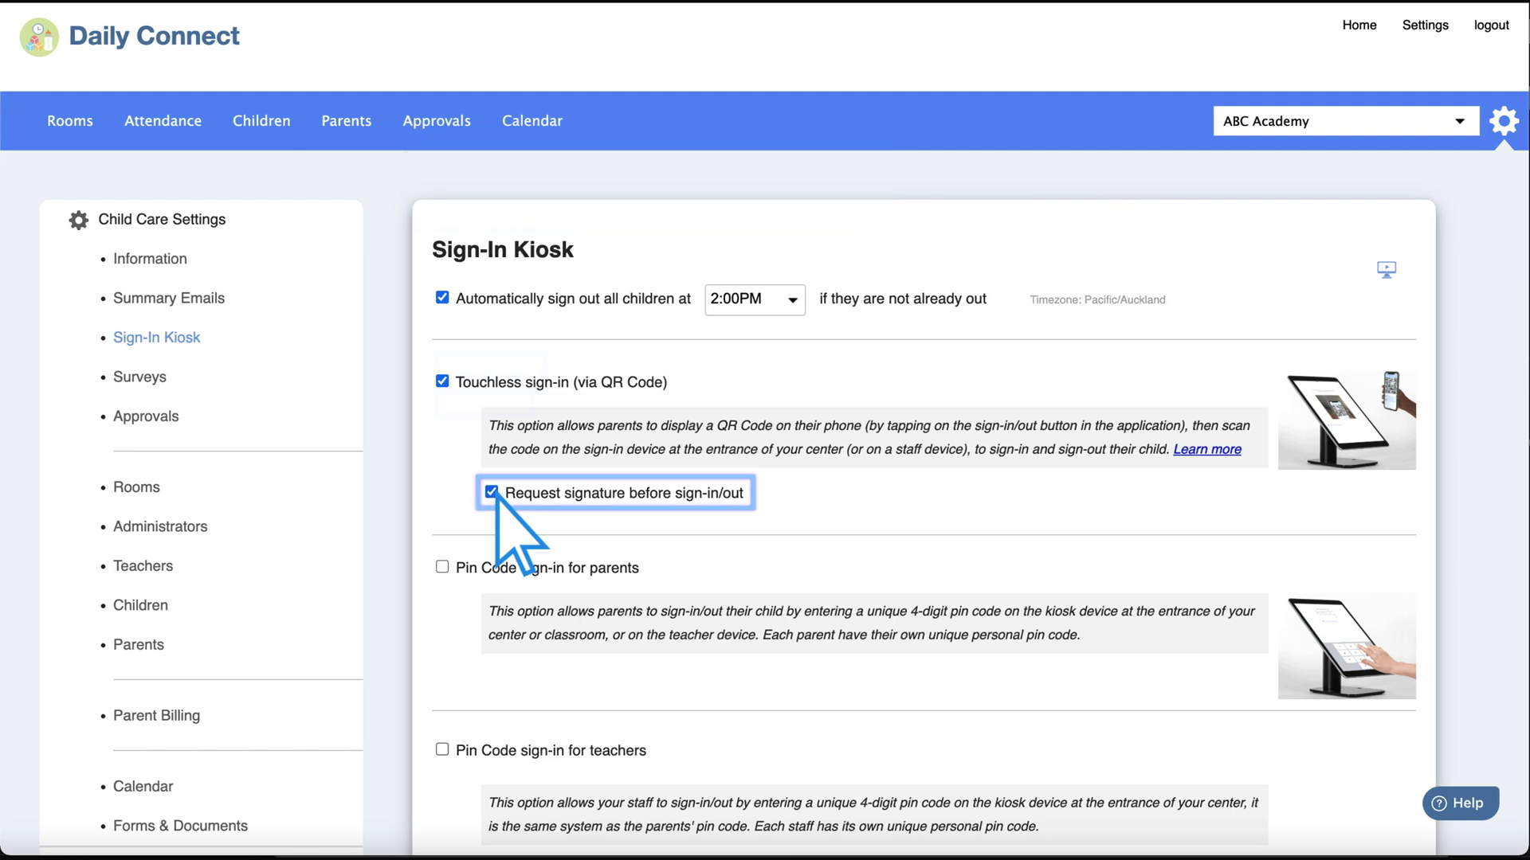
# Enable PIN code sign-in for parents, generate codes for all parents and email them.
pyautogui.click(443, 567)
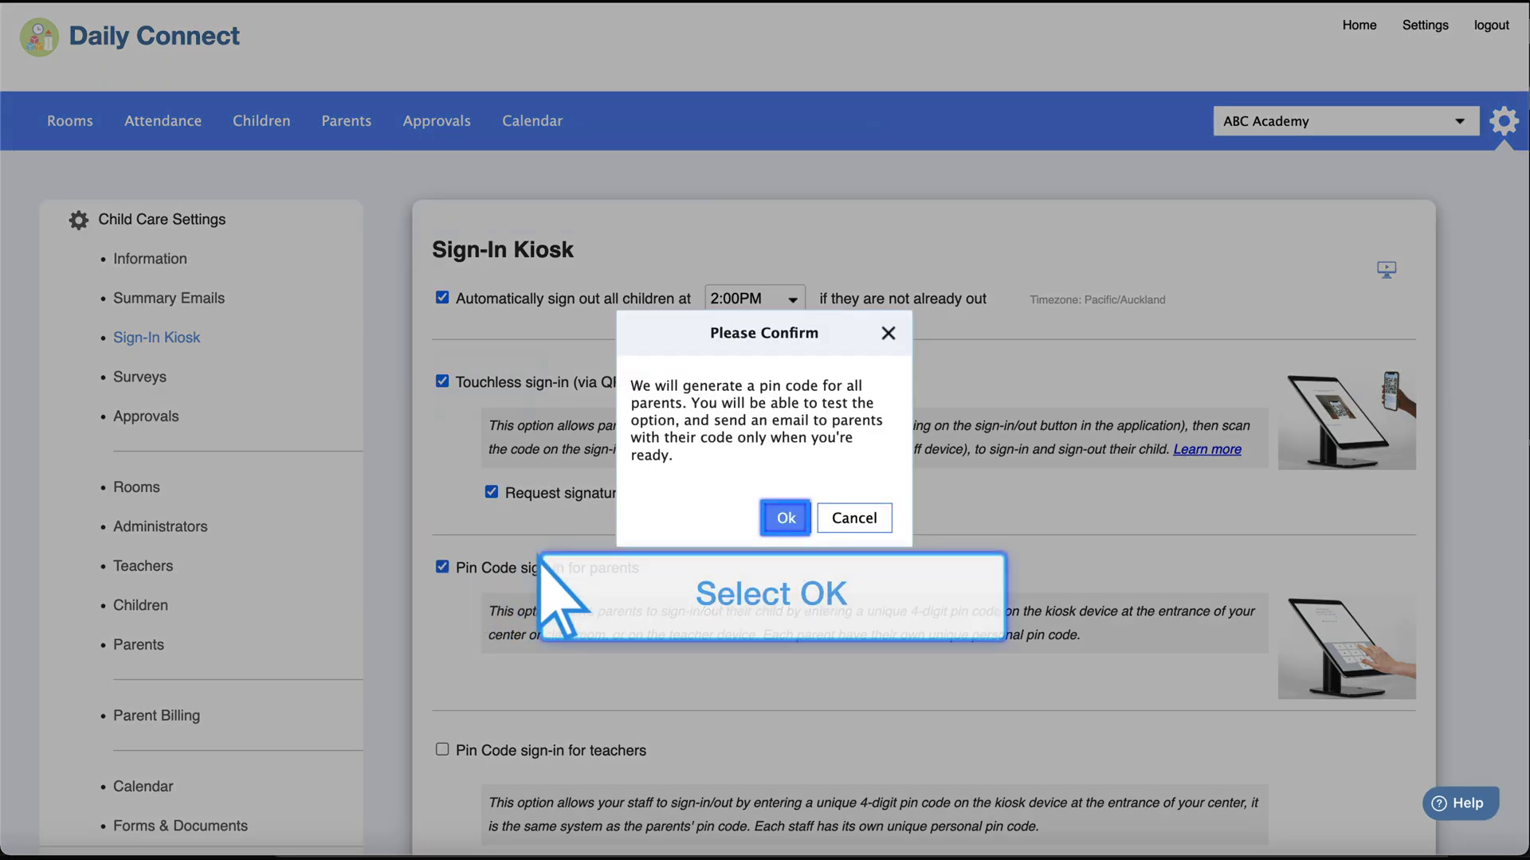
pyautogui.click(782, 519)
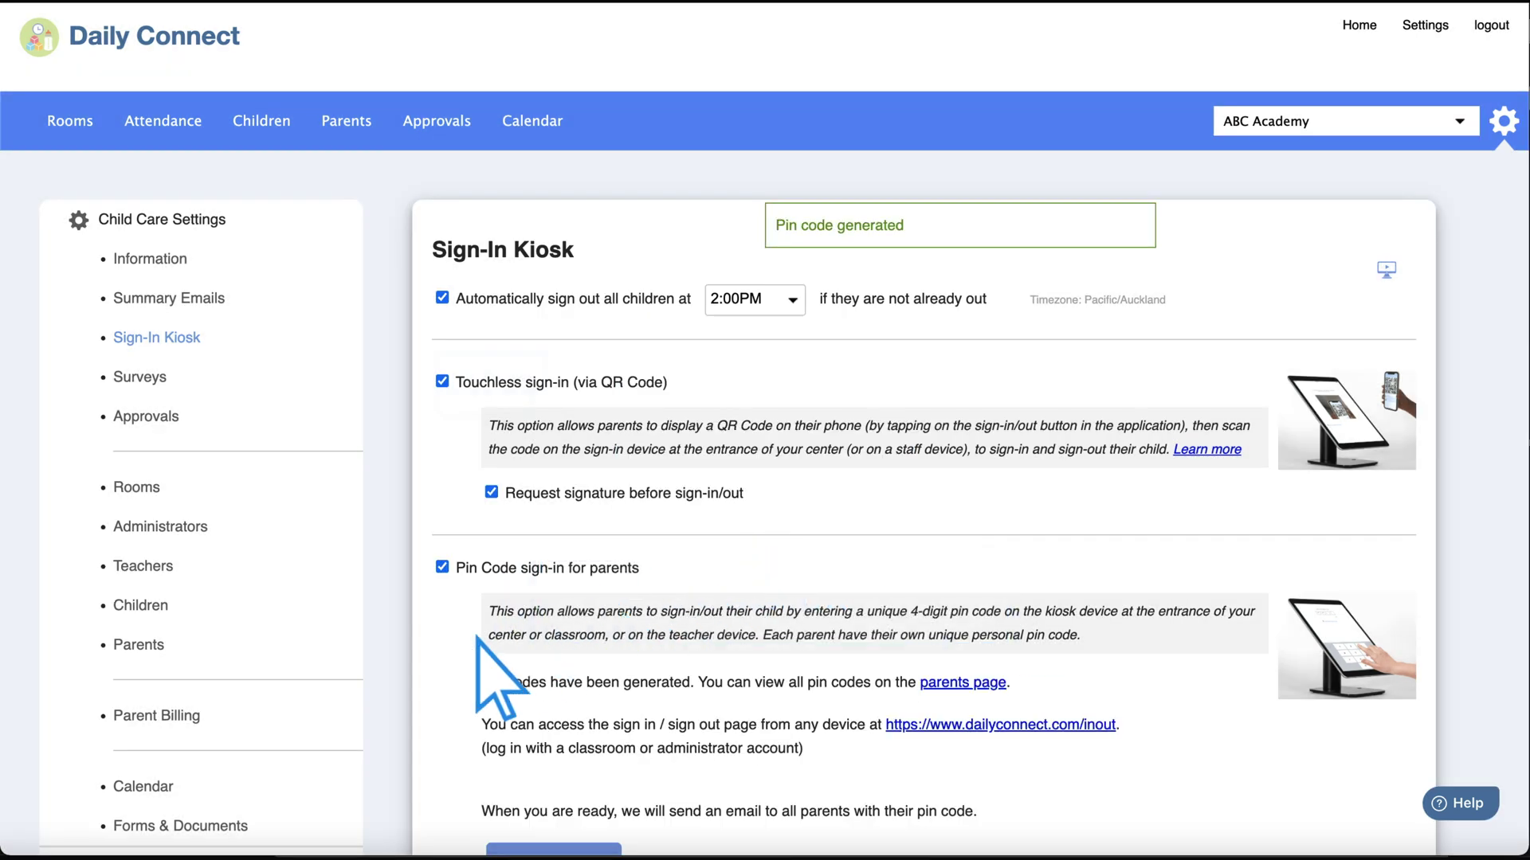
pyautogui.scroll(-2, 491, 657)
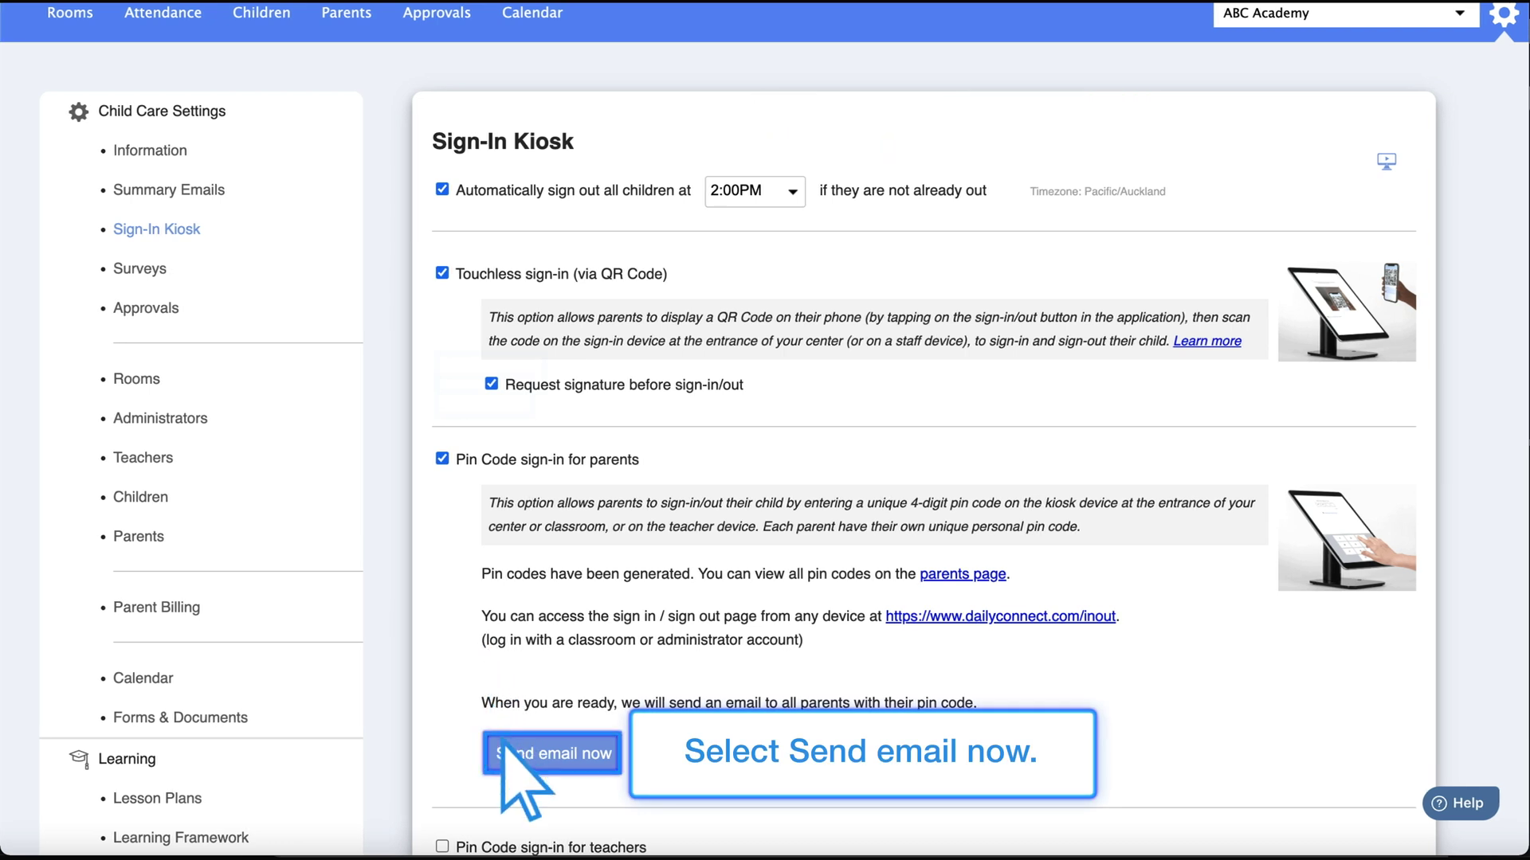
pyautogui.click(550, 748)
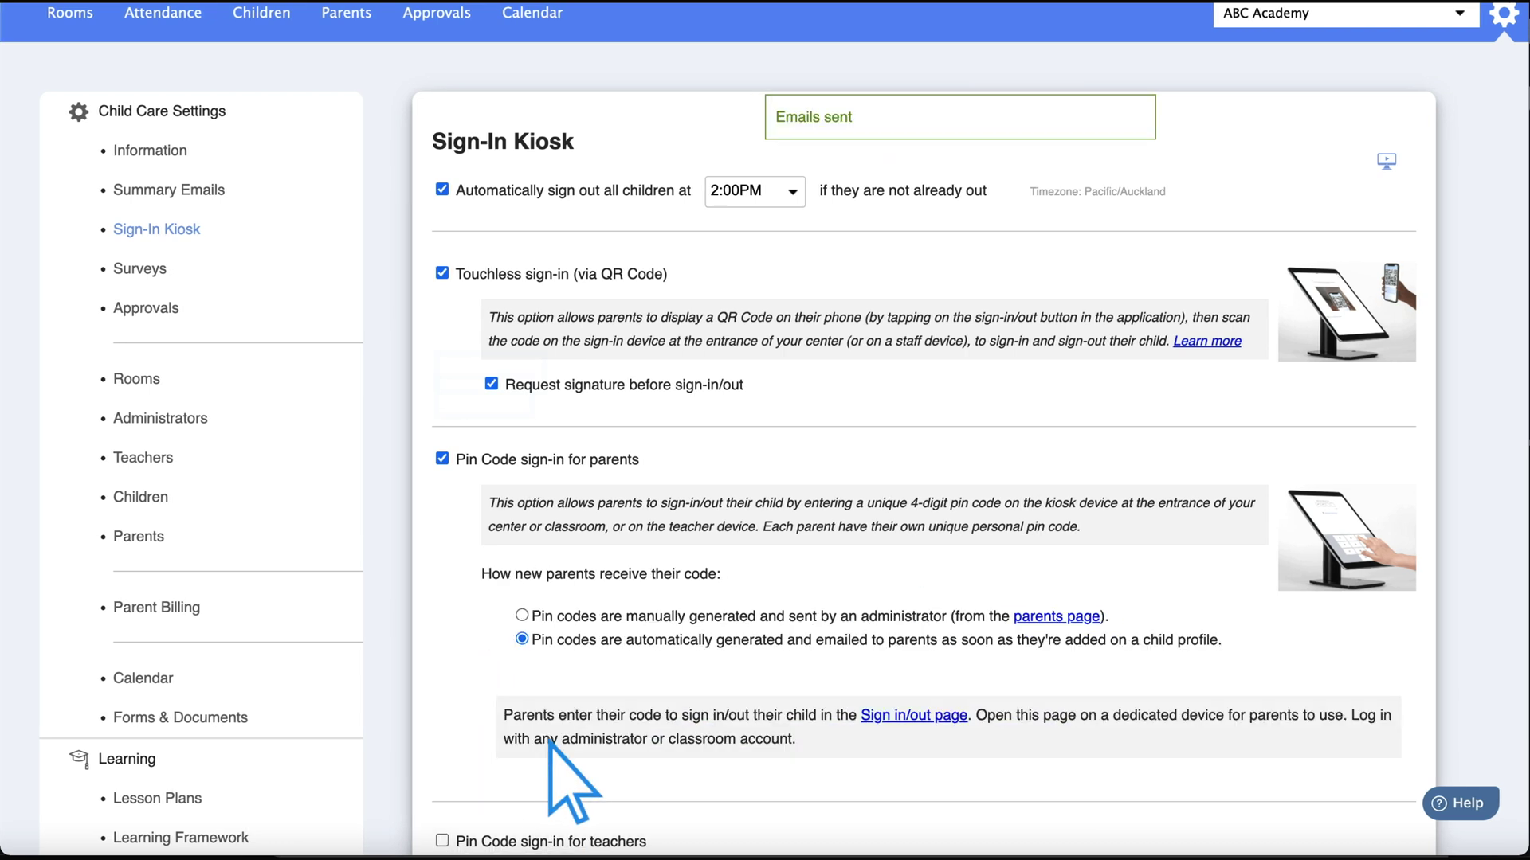
pyautogui.scroll(-3, 549, 739)
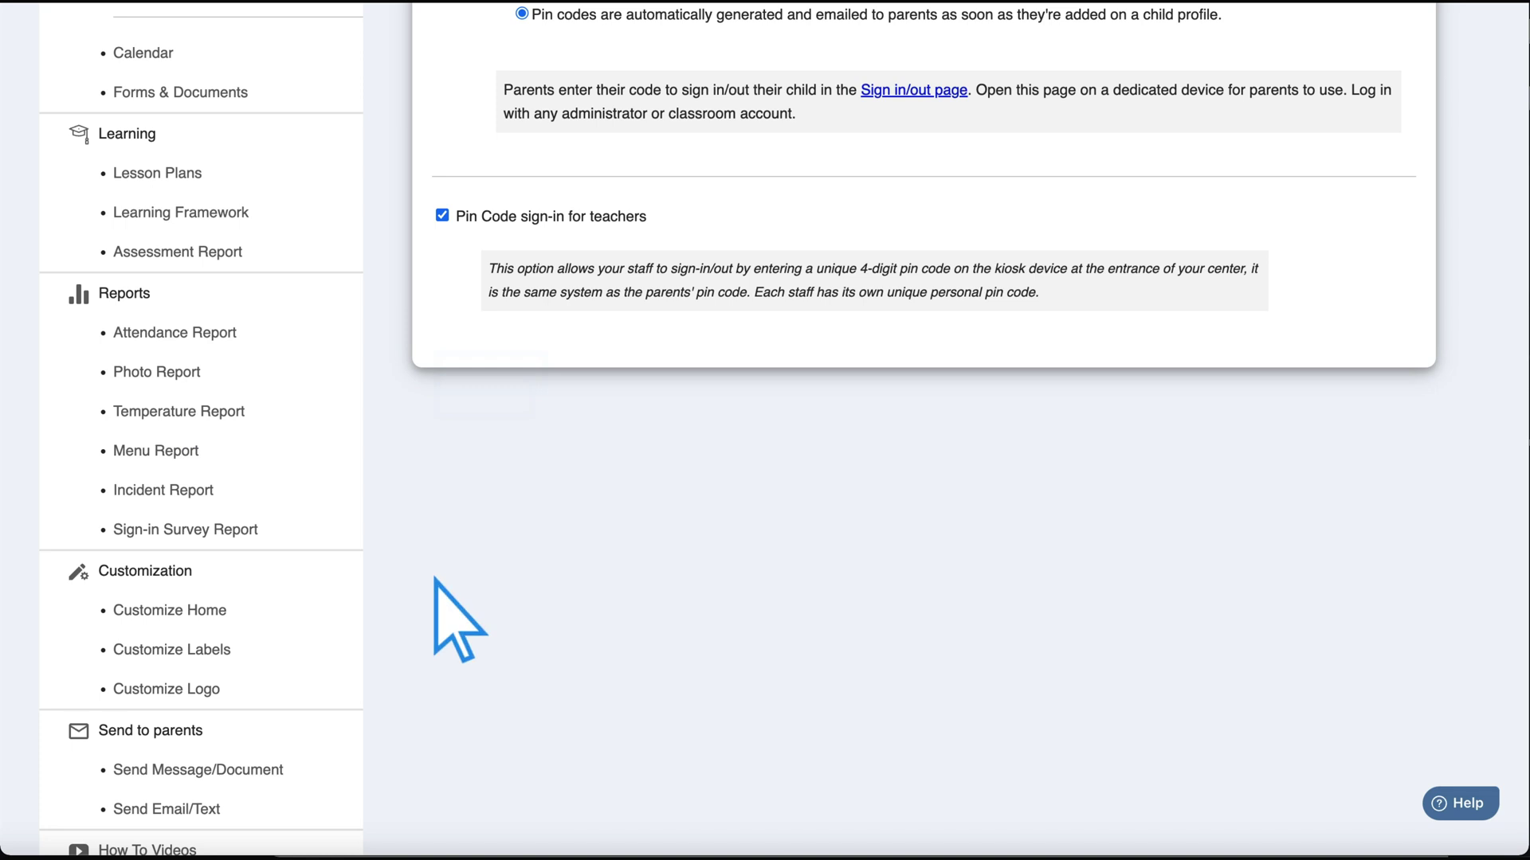
# In Customize Home, hide Upload Photo and Diary for the Robin Hood room.
pyautogui.click(201, 609)
pyautogui.scroll(-3, 359, 622)
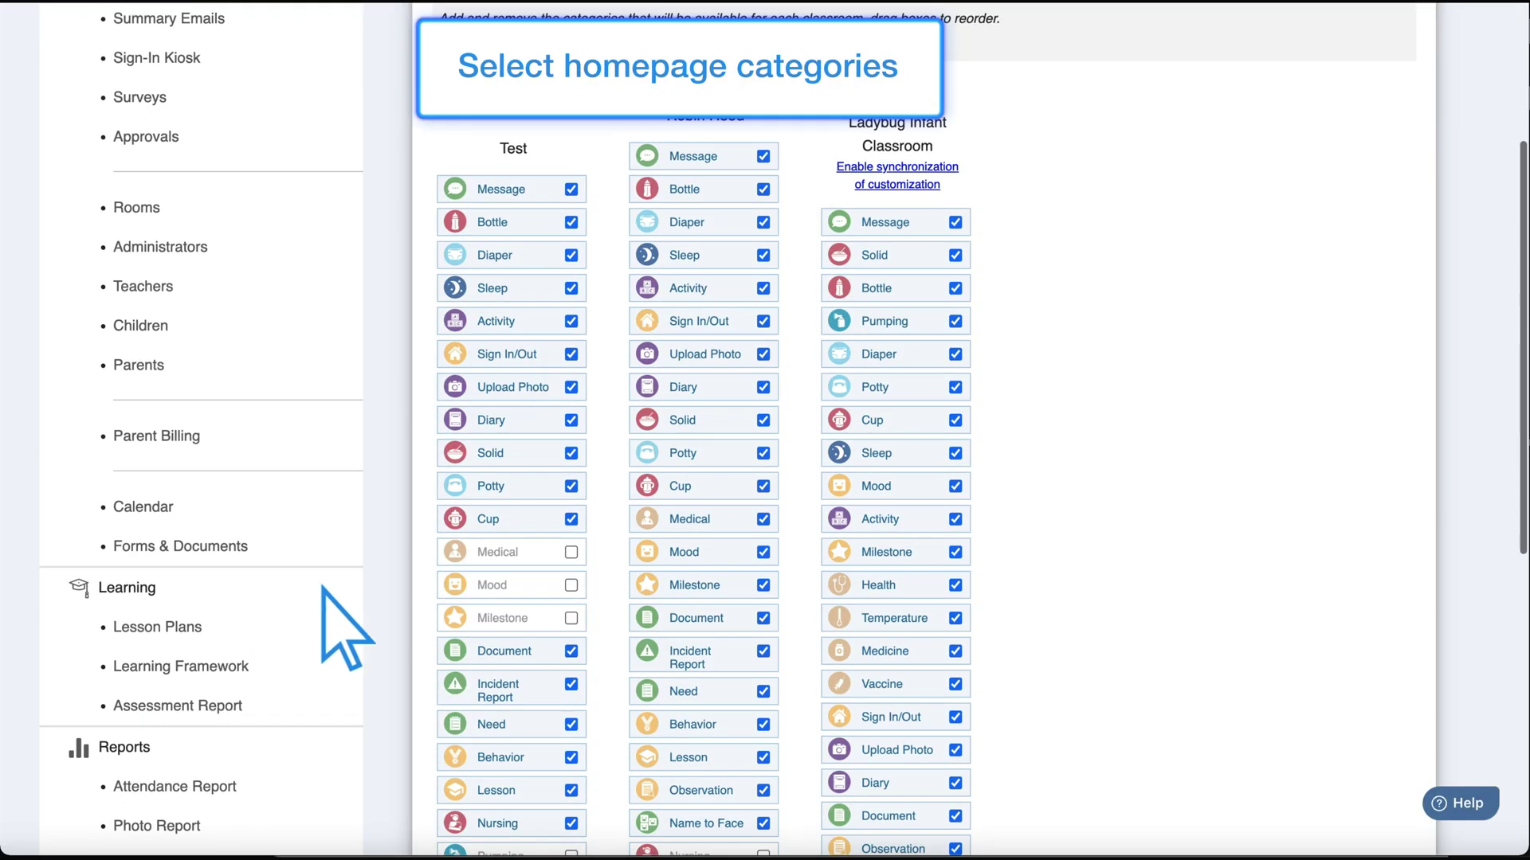
pyautogui.click(764, 346)
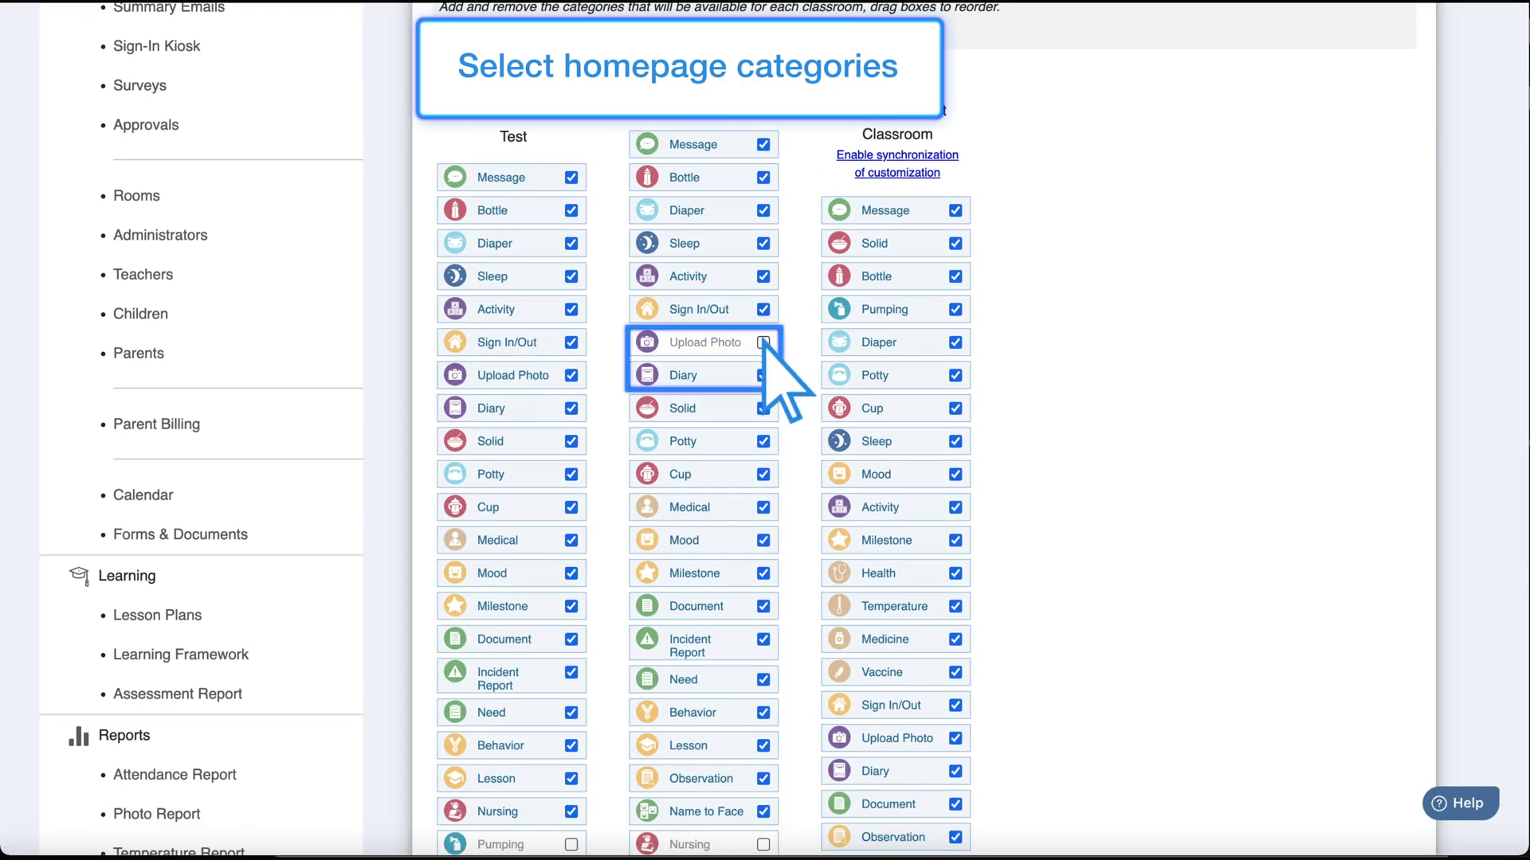
pyautogui.click(764, 376)
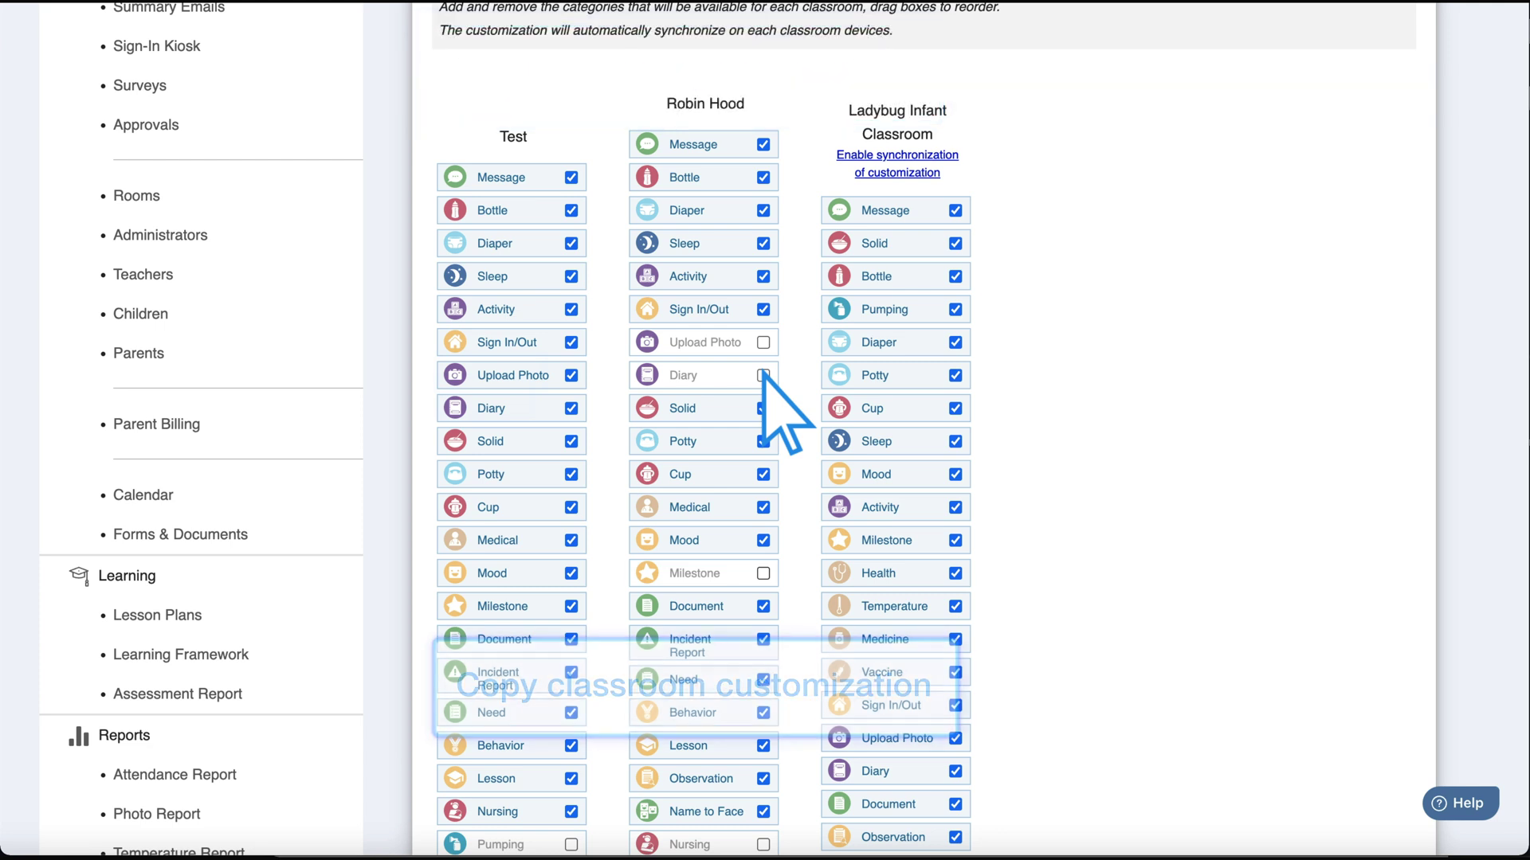
pyautogui.scroll(-3, 765, 383)
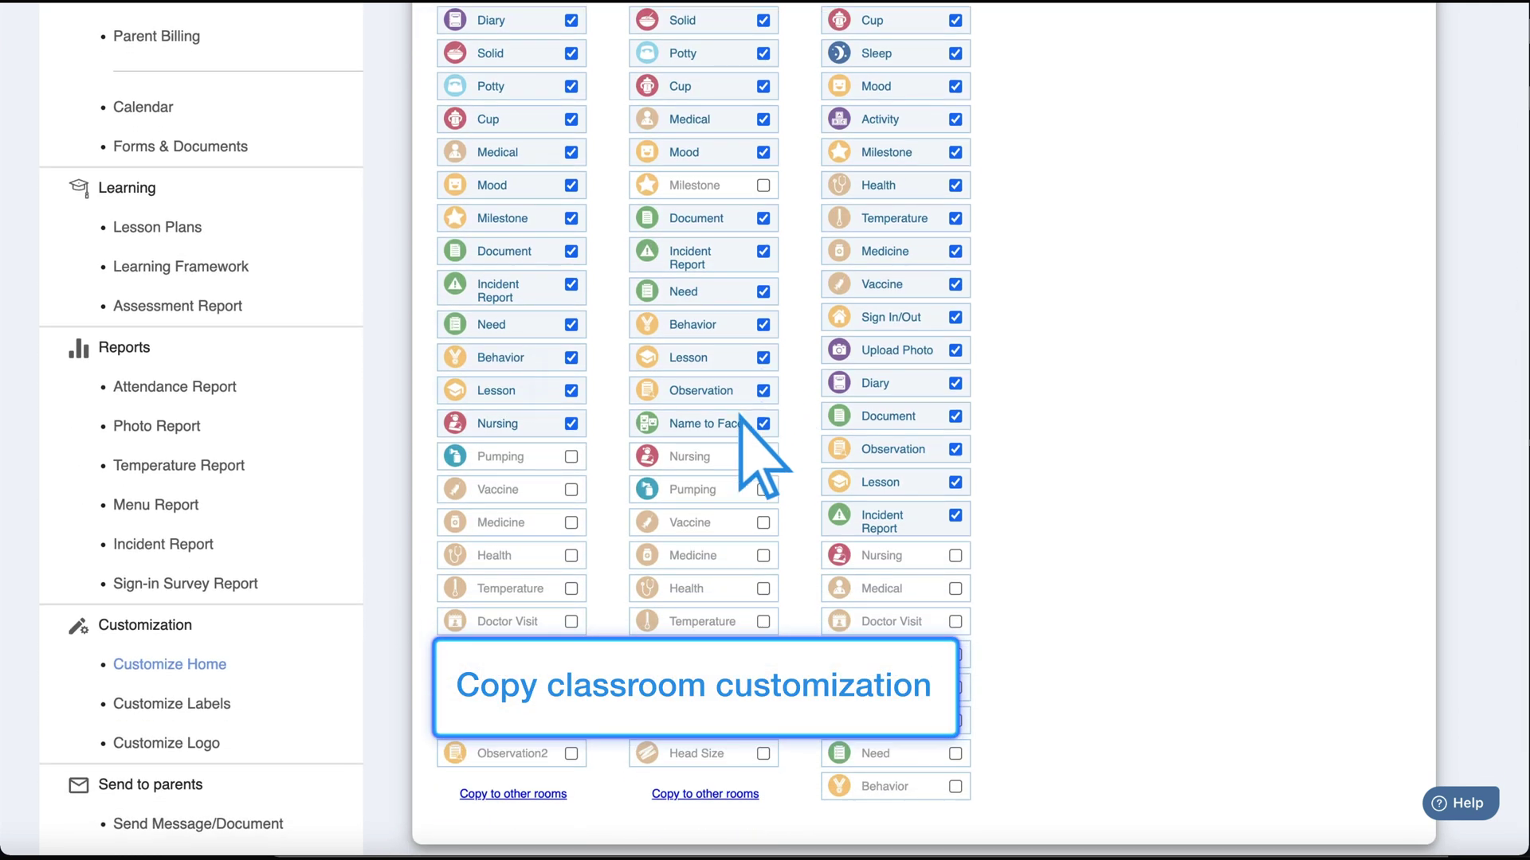
# Copy the Test room's home customization to ABC Academy's Robin Hood room.
pyautogui.click(550, 794)
pyautogui.click(660, 449)
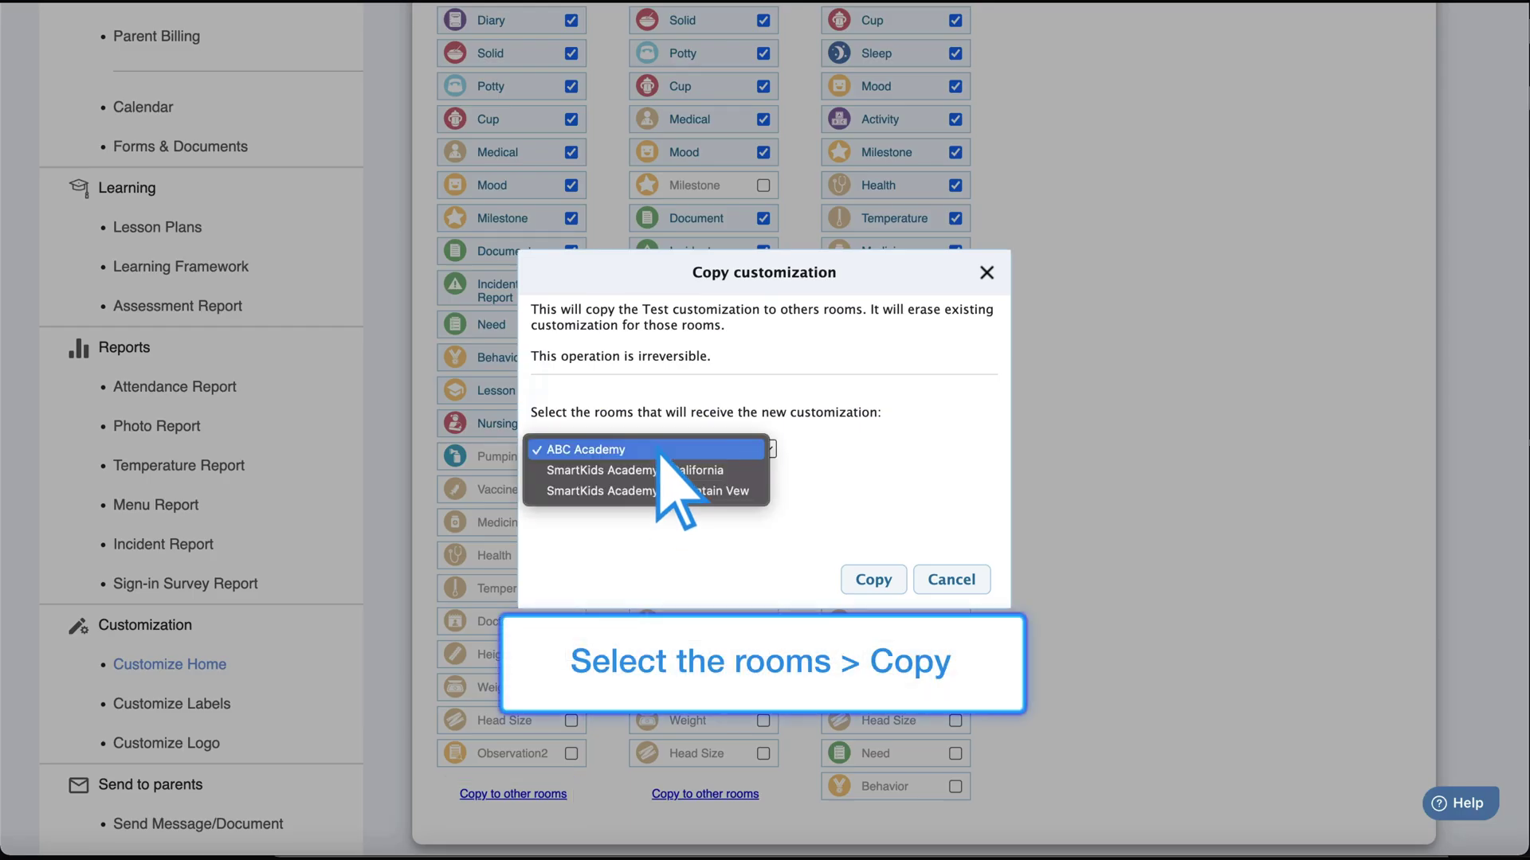
pyautogui.click(658, 451)
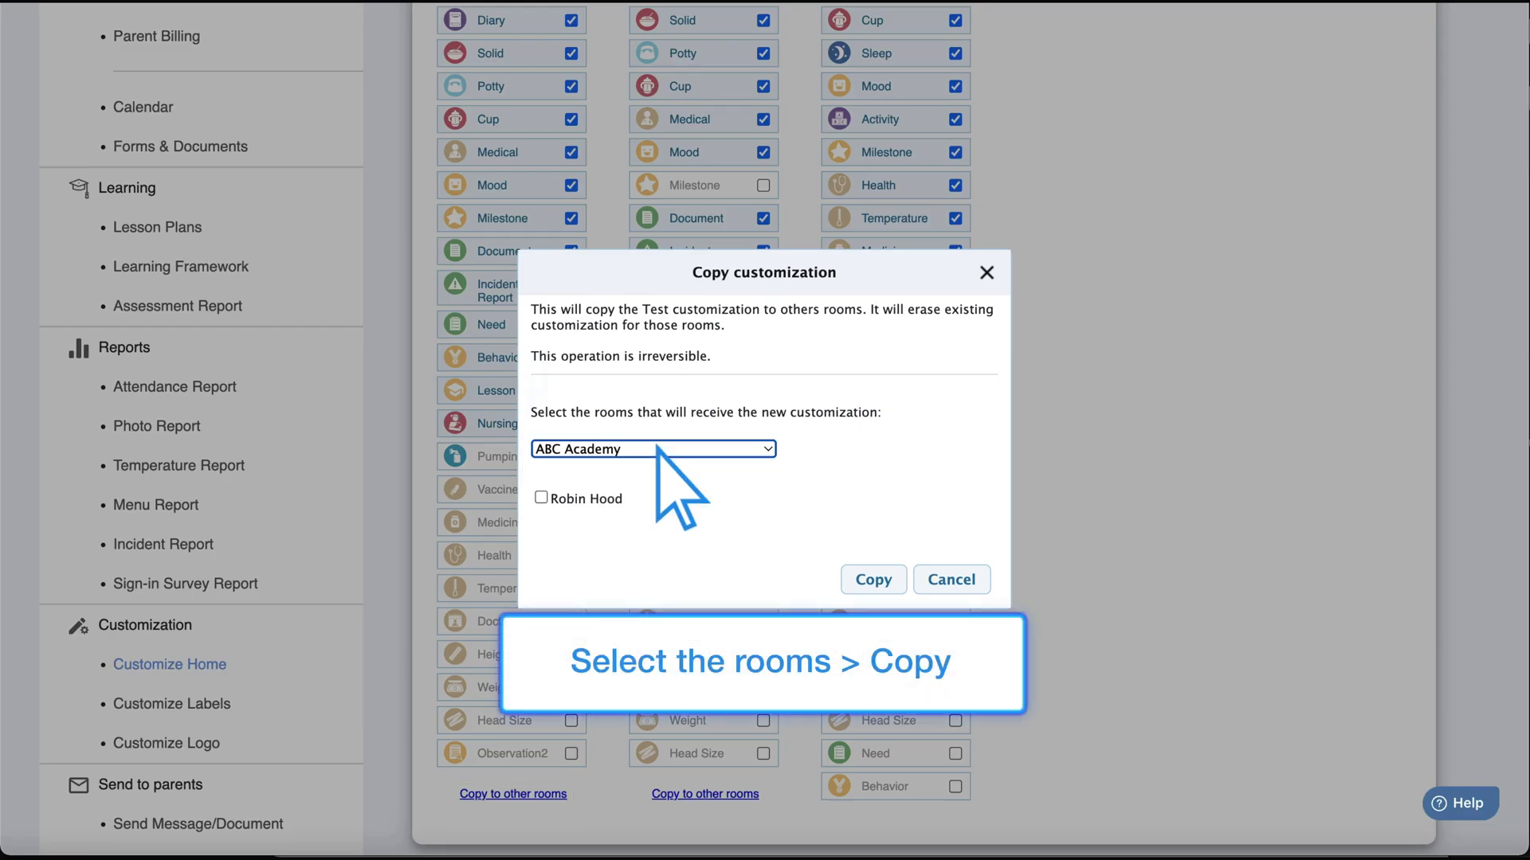
pyautogui.click(871, 579)
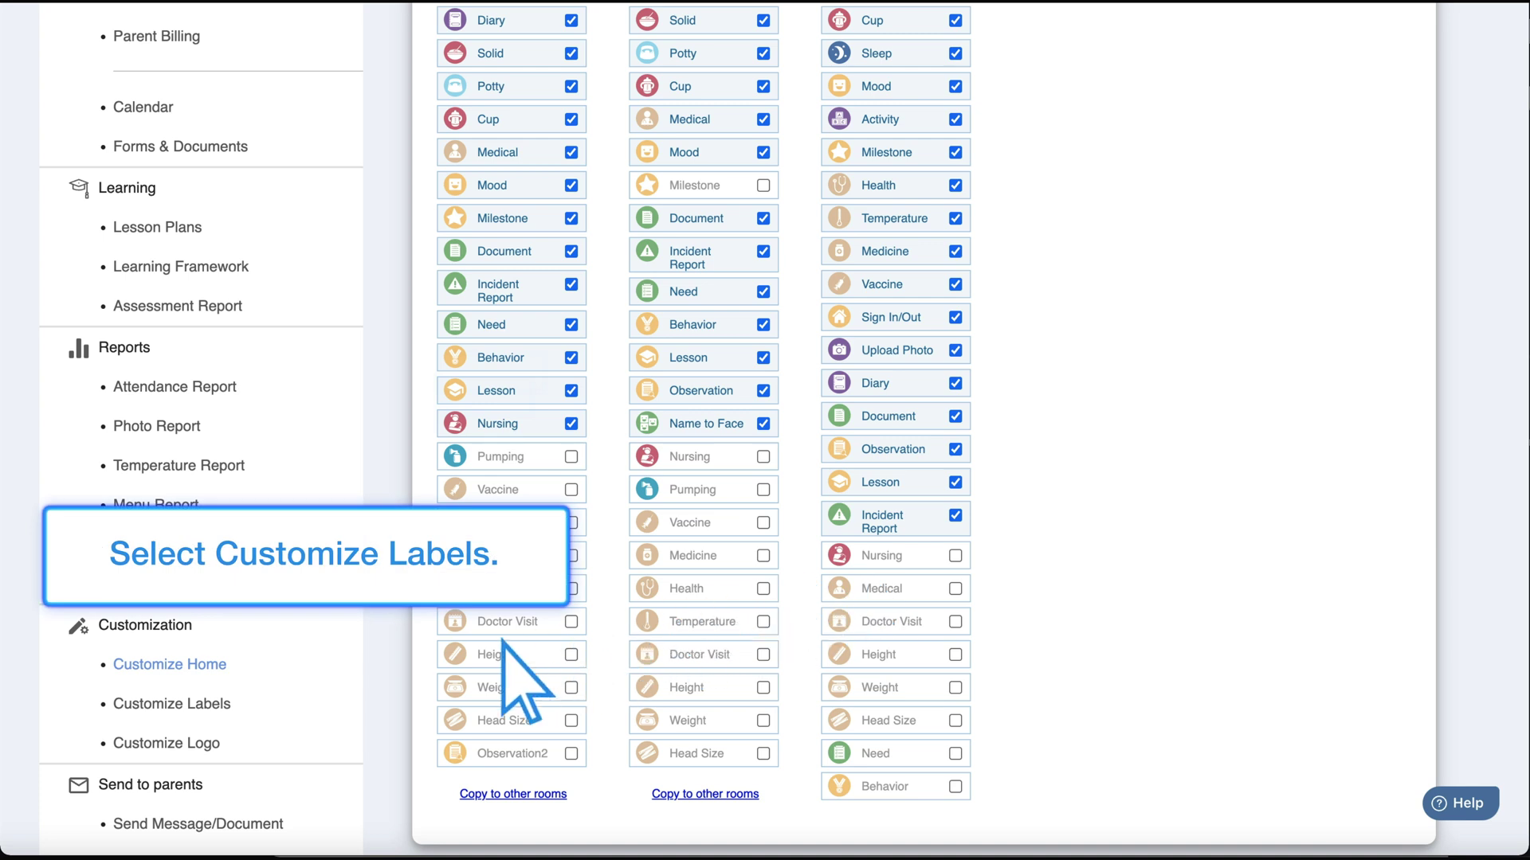
# In Customize Labels for Robin Hood, add Solids as another Bottle choice.
pyautogui.click(268, 689)
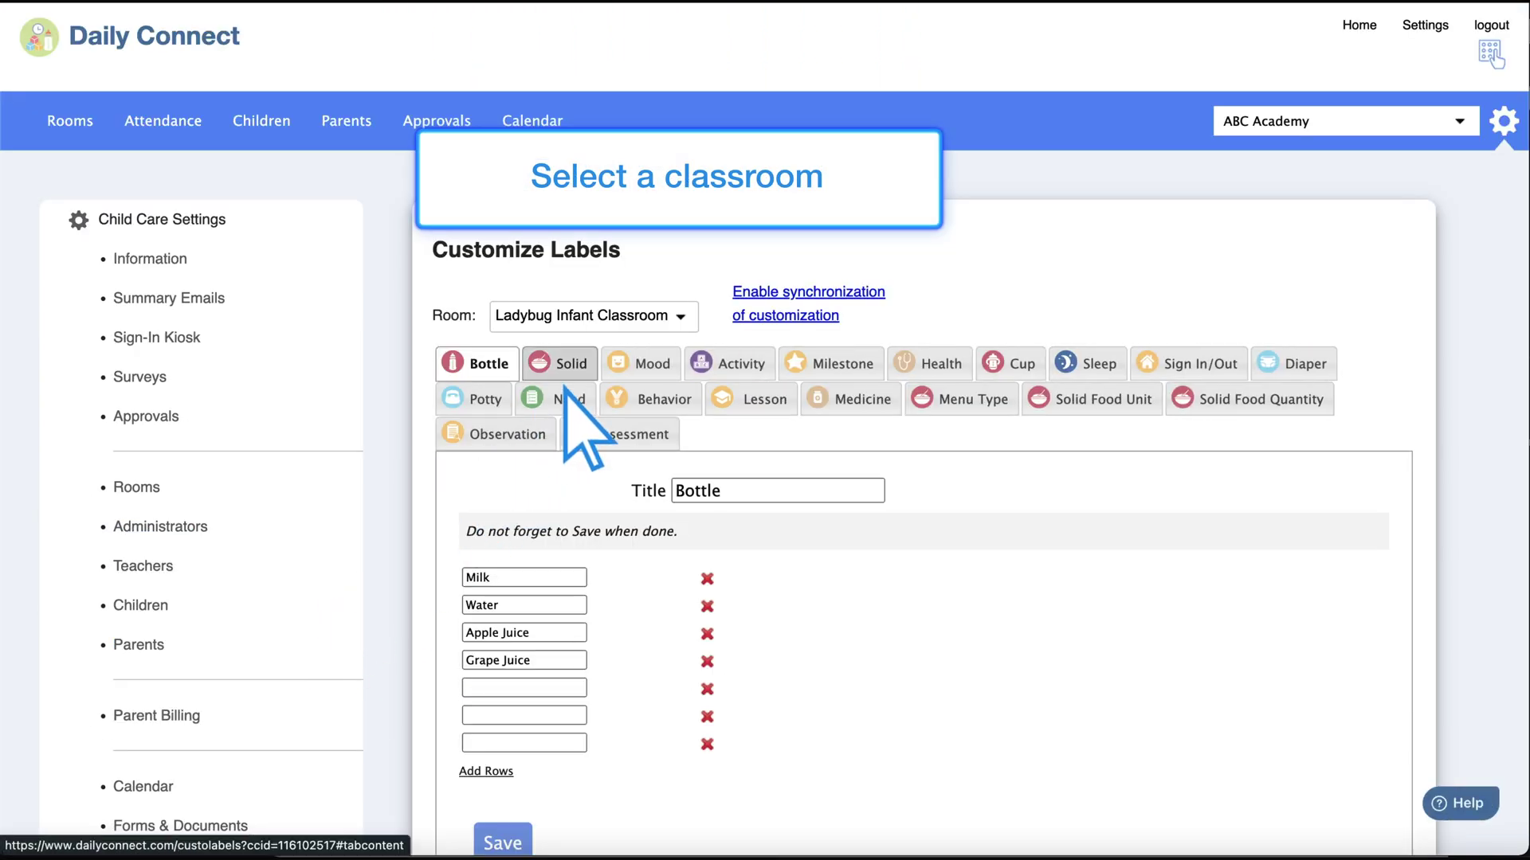
pyautogui.click(646, 316)
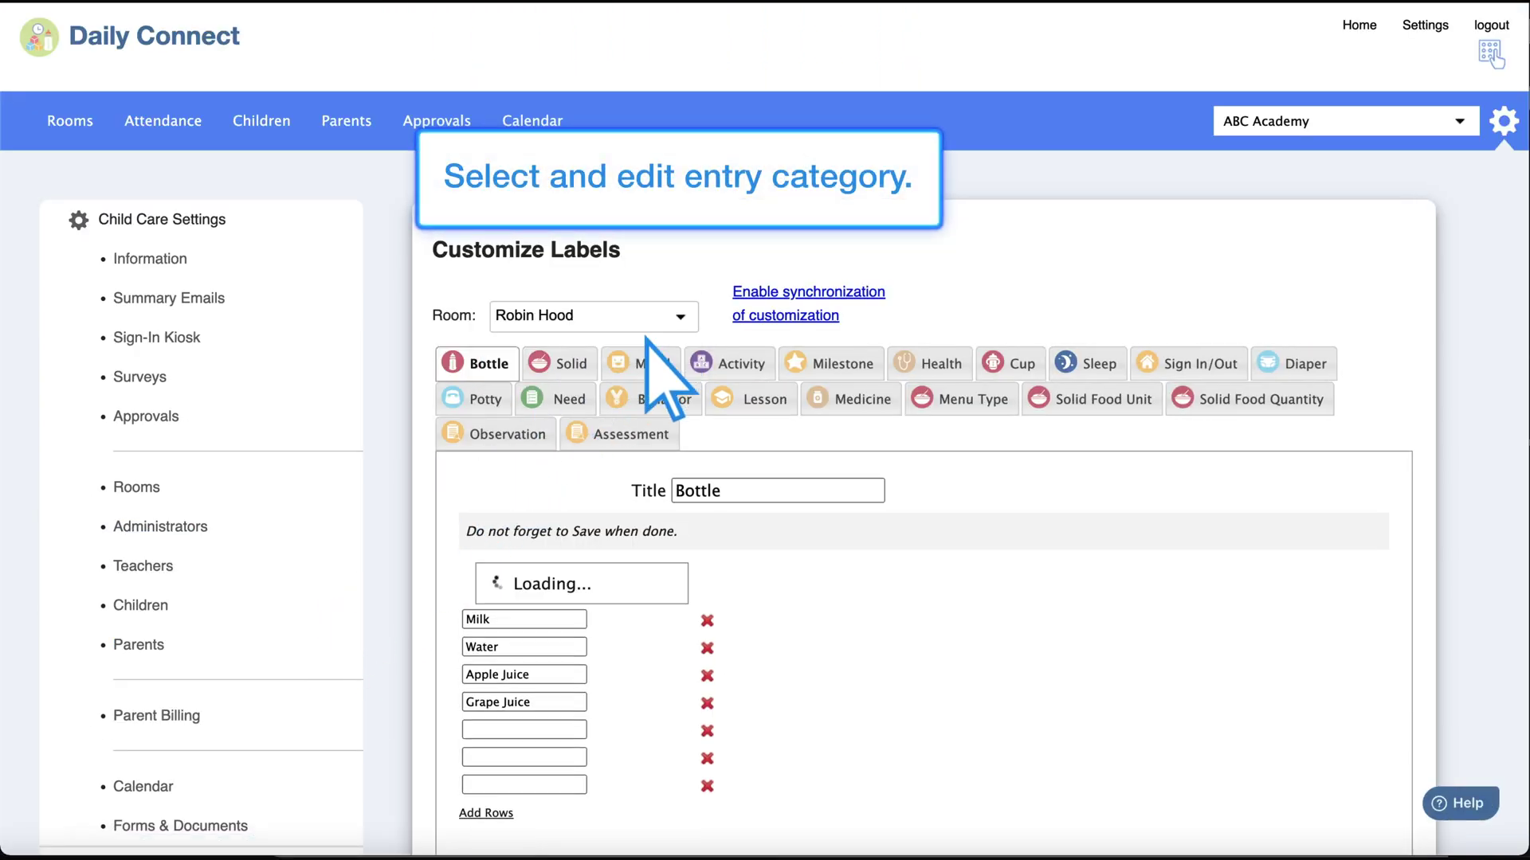
pyautogui.click(502, 665)
pyautogui.write('Solids')
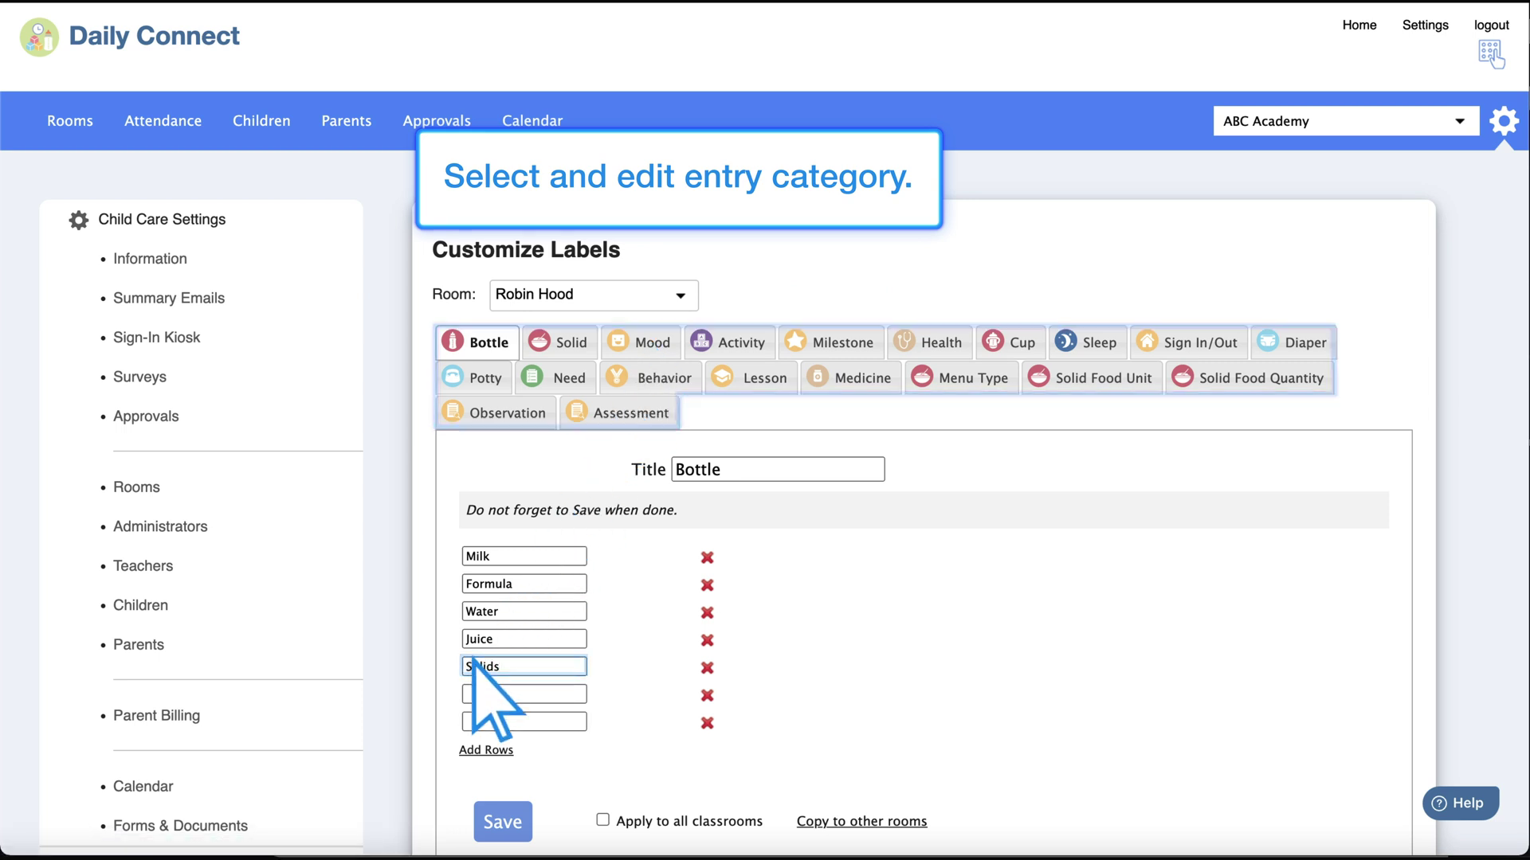
pyautogui.scroll(-1, 475, 660)
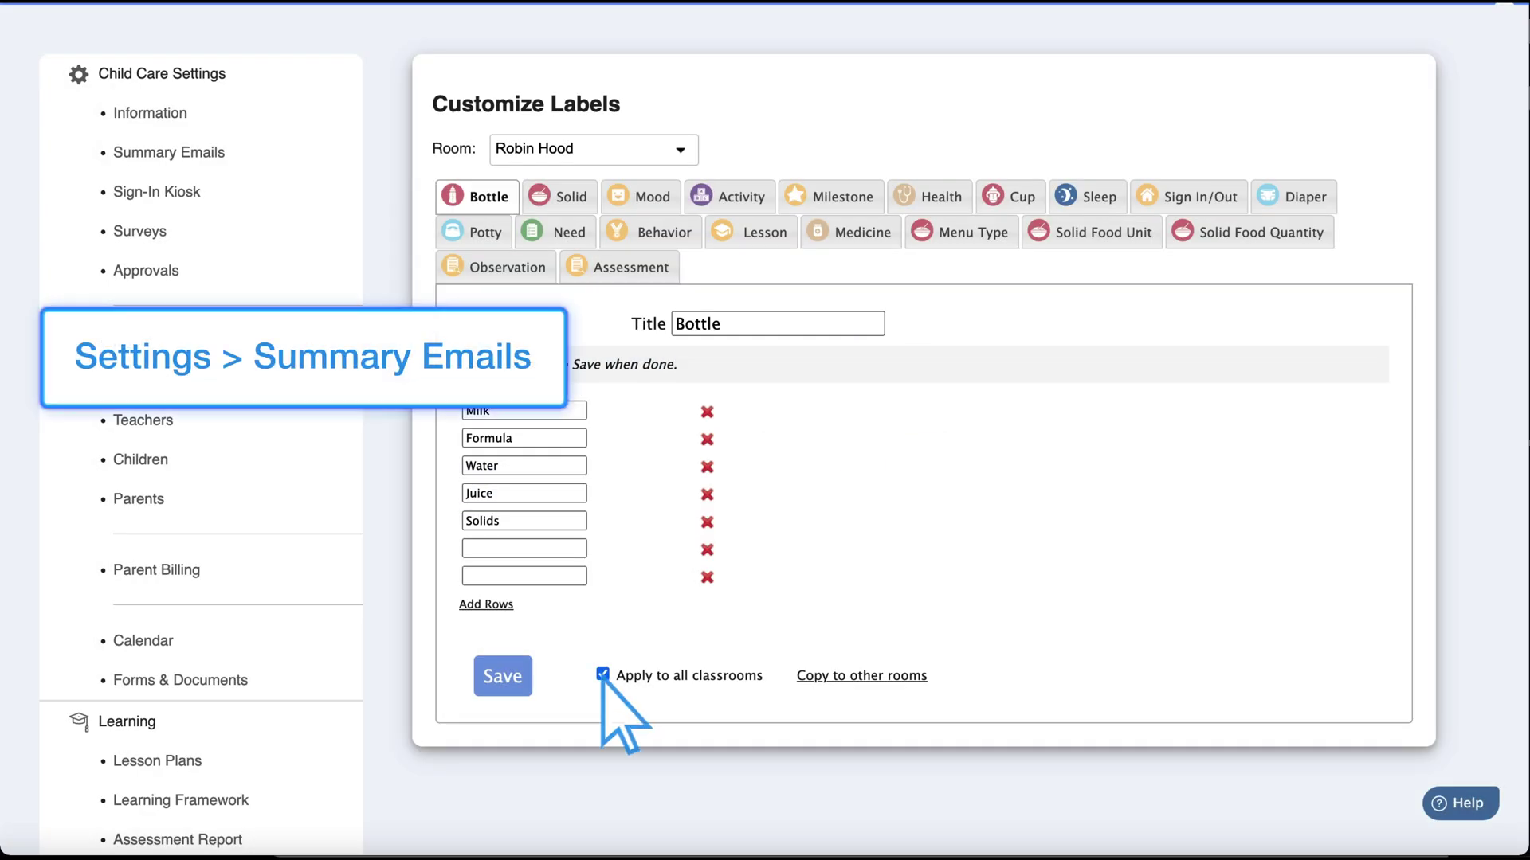
# Schedule summary emails each day at 5:00PM and enable a custom message for parents.
pyautogui.click(187, 155)
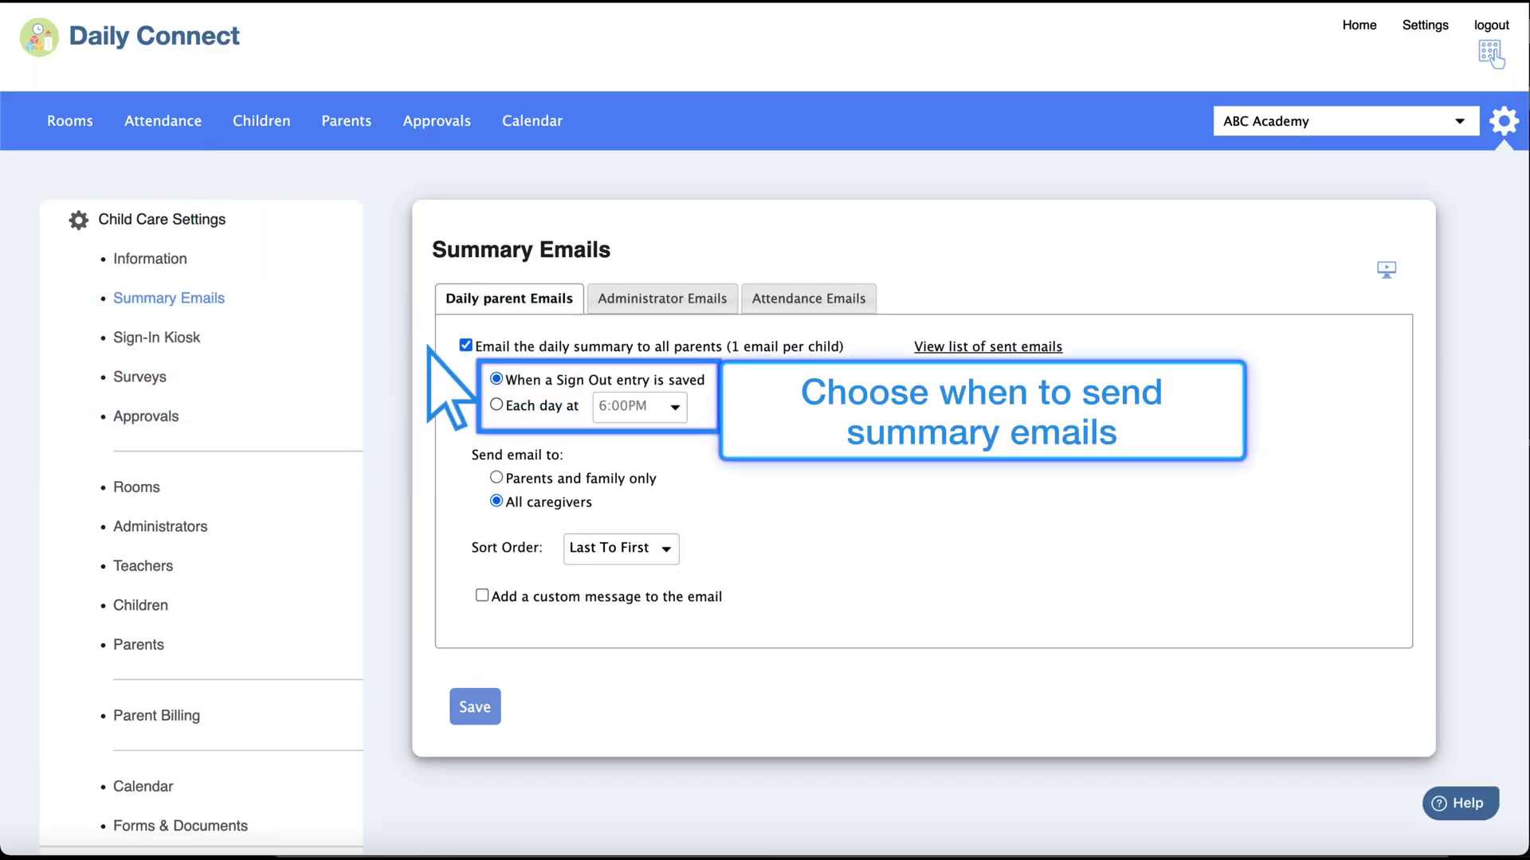
pyautogui.click(495, 404)
pyautogui.click(664, 407)
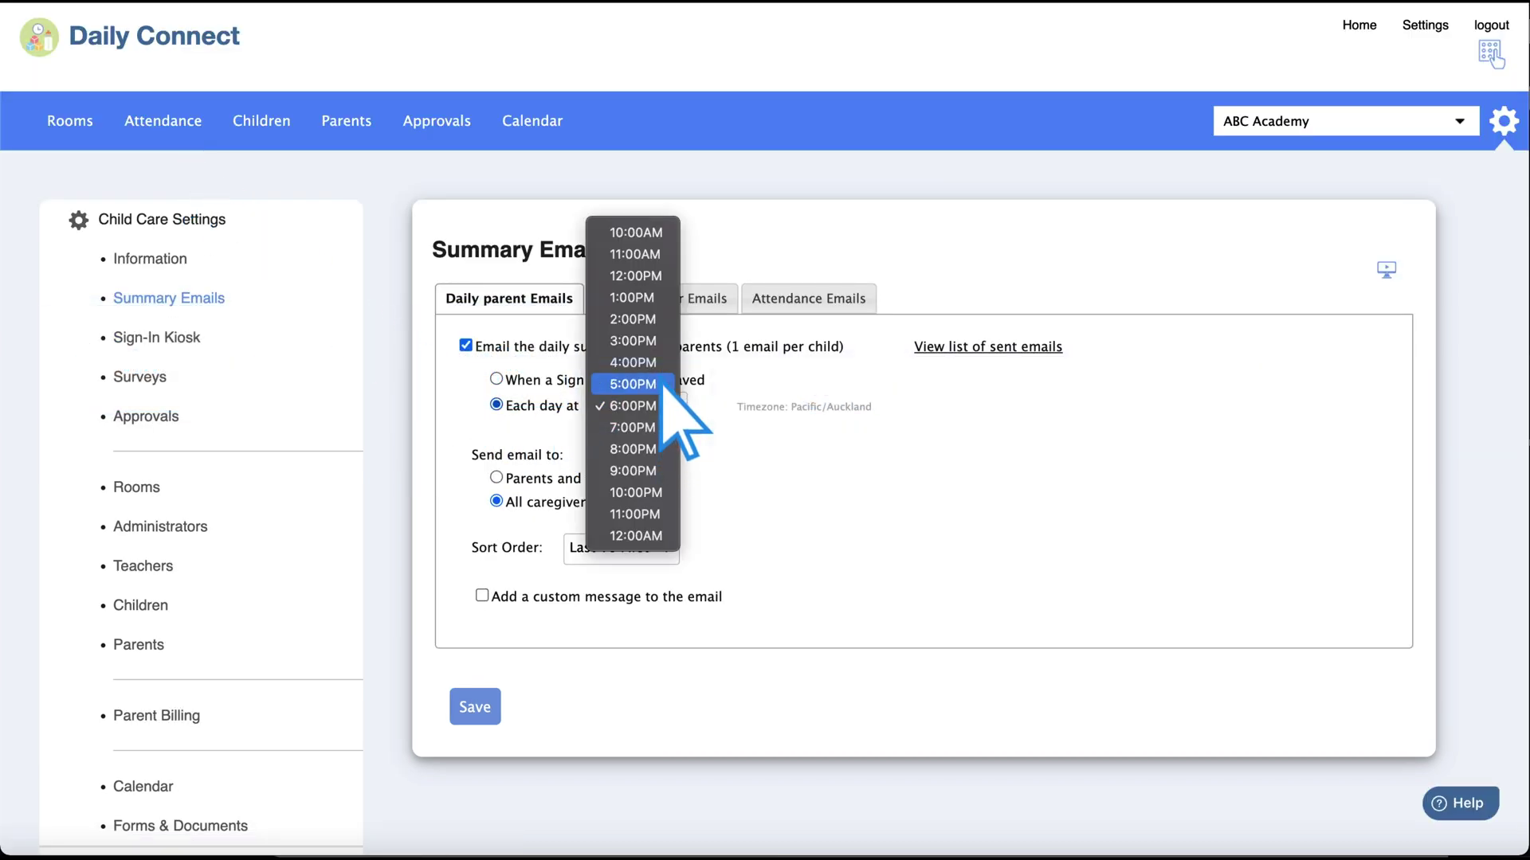
pyautogui.click(661, 384)
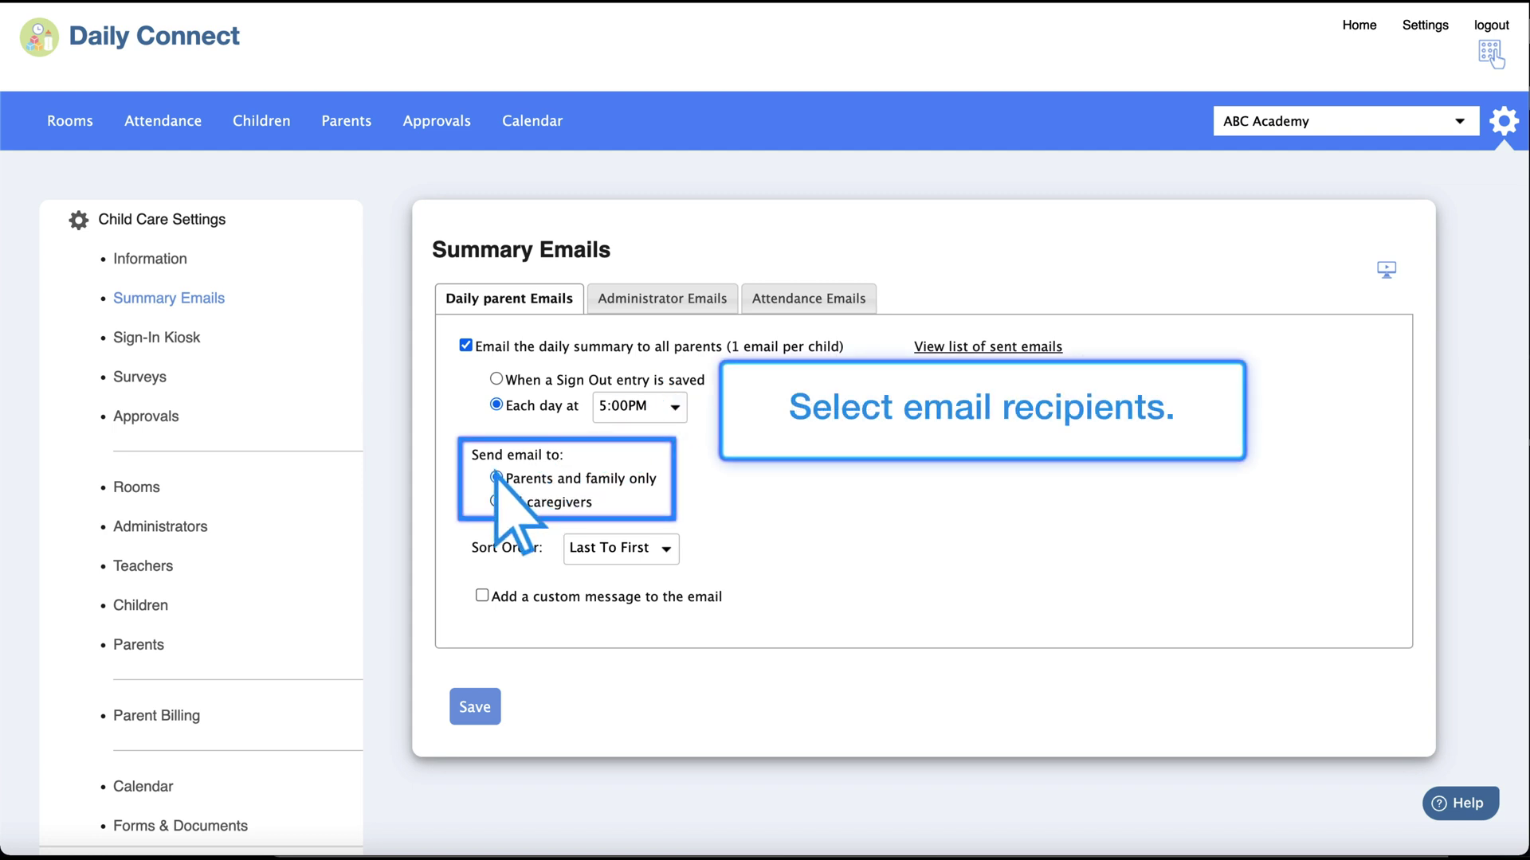
pyautogui.click(482, 595)
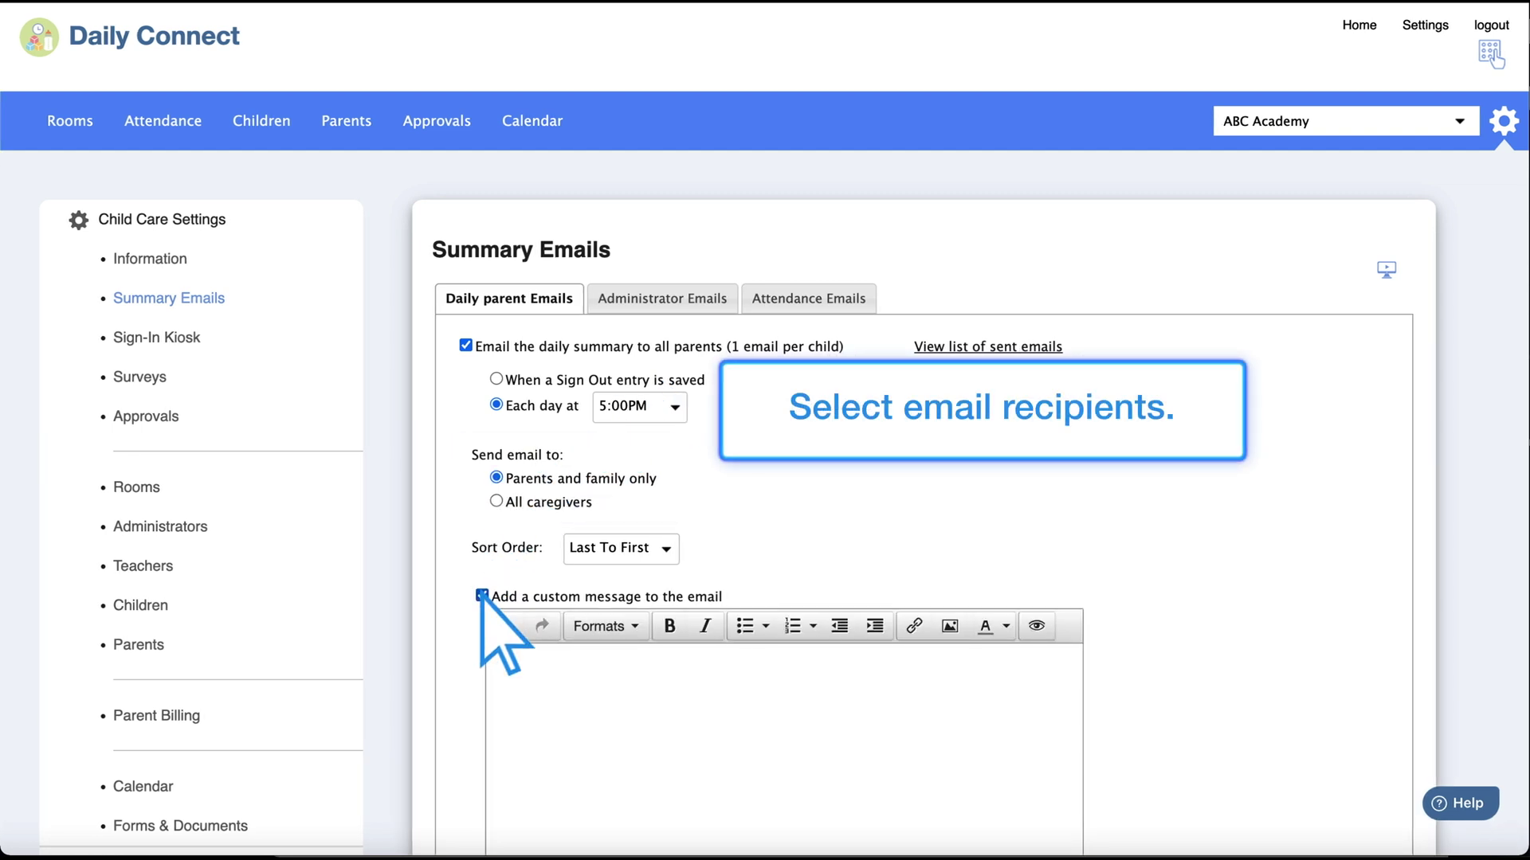
pyautogui.scroll(-3, 481, 595)
pyautogui.write('Dear Parent, Here ')
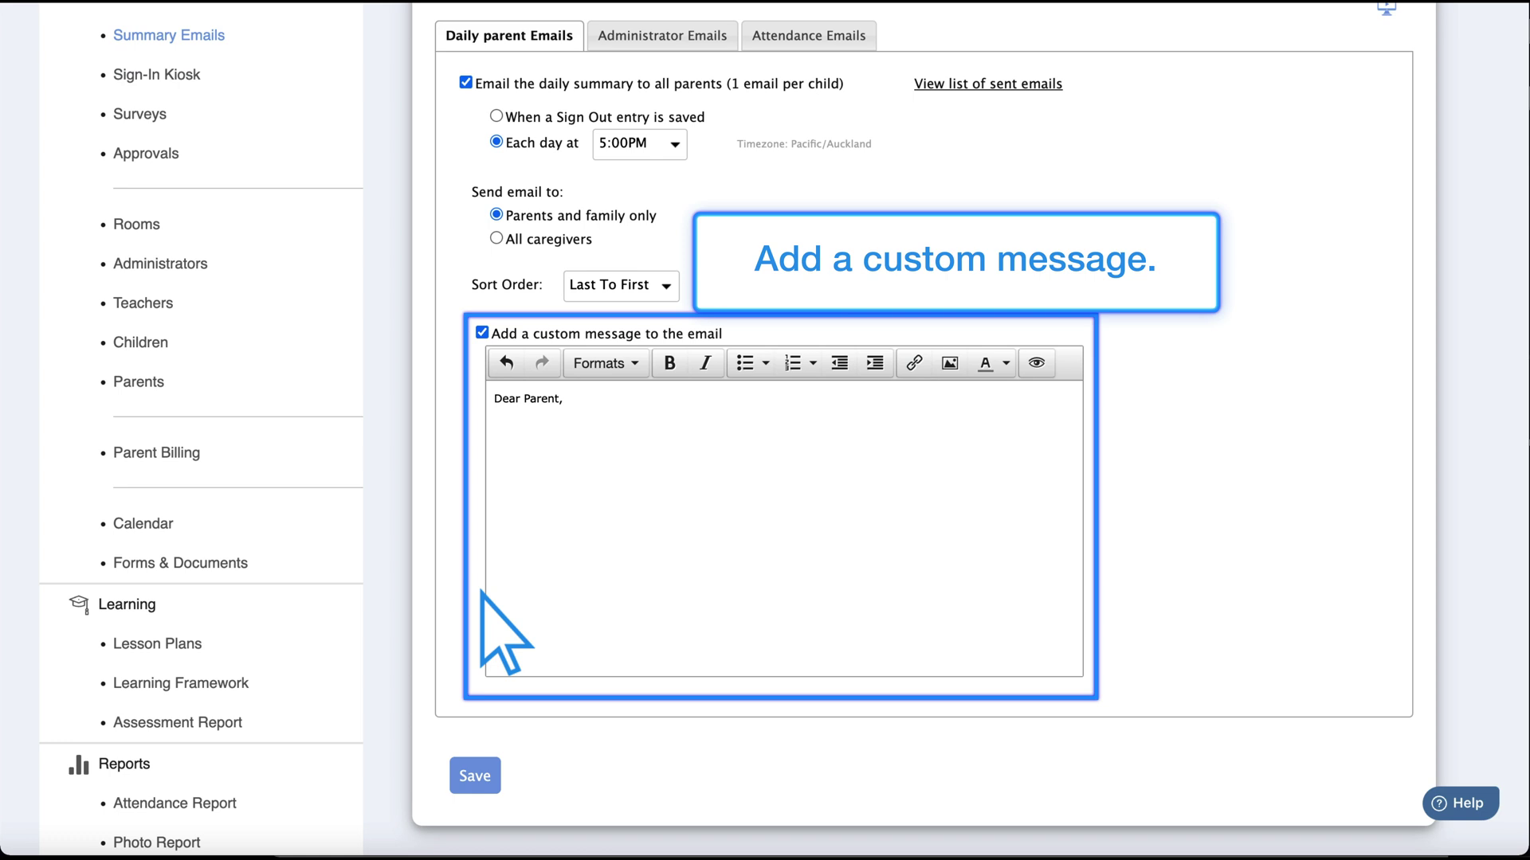
pyautogui.write('is your weekly update')
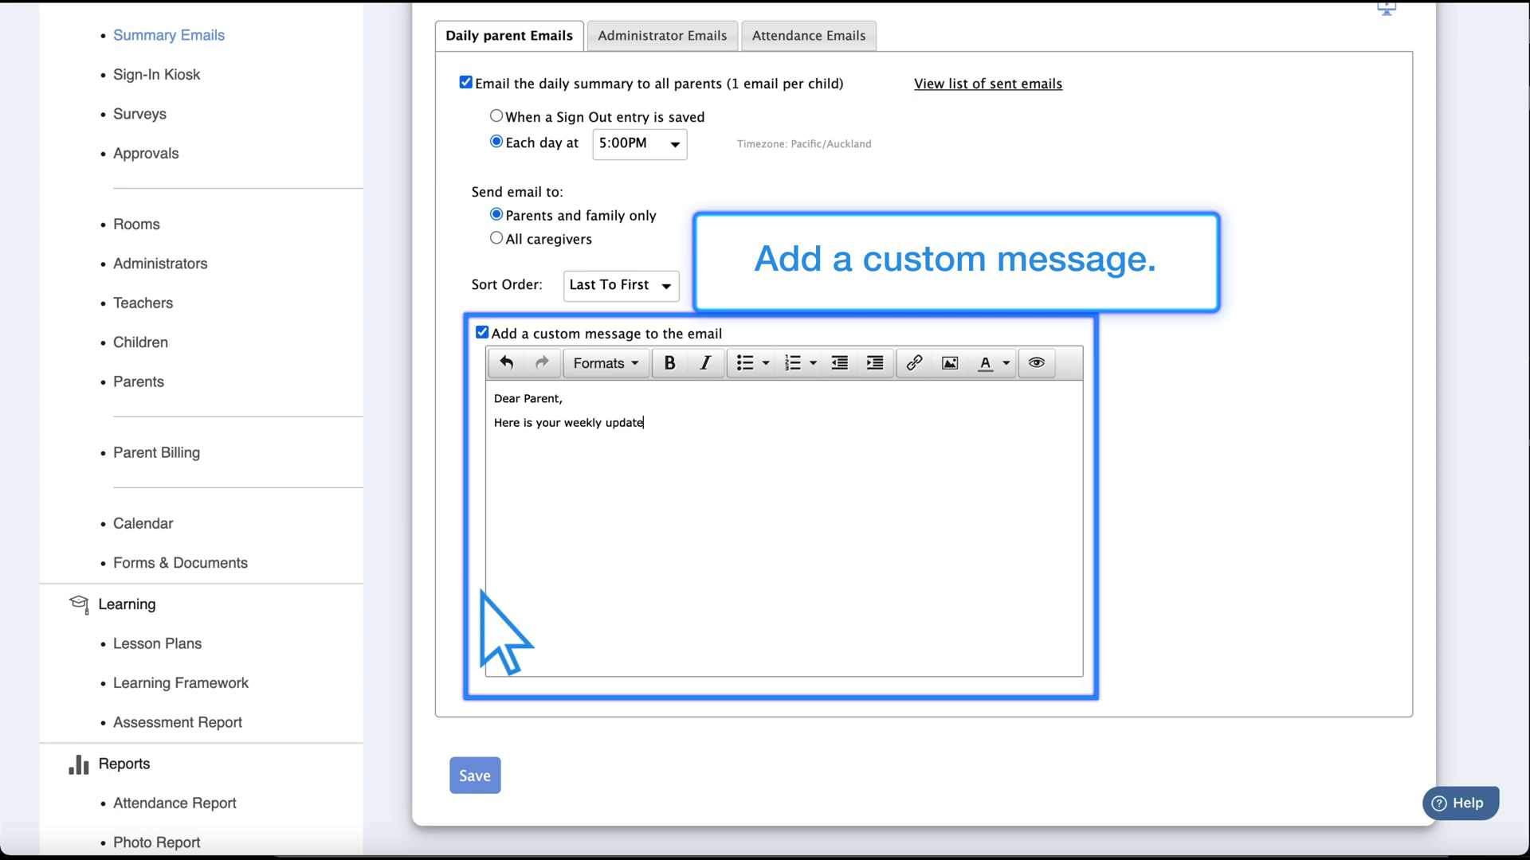